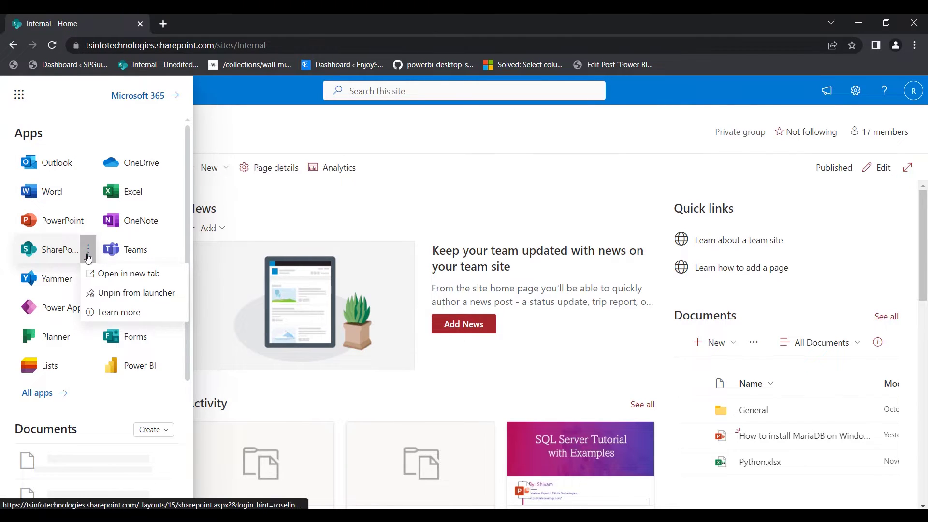
# - Open SharePoint in a new tab, go to the Communication Site Page, and put its home page into edit mode
pyautogui.click(103, 273)
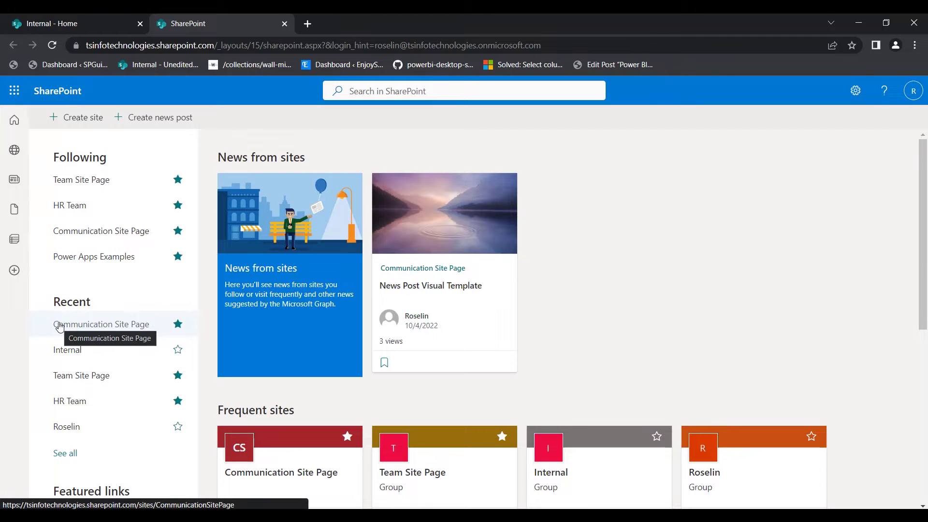
pyautogui.click(60, 327)
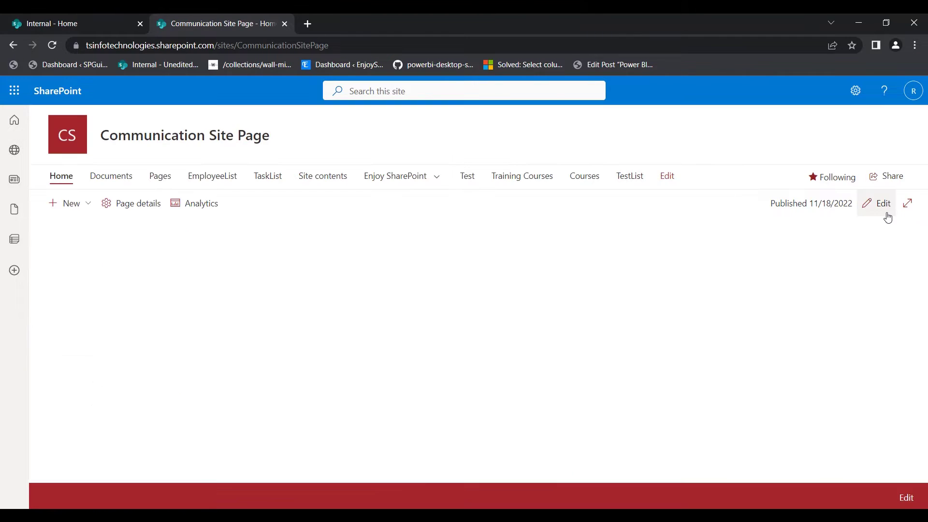
pyautogui.click(886, 213)
# - Add a one-column section to the page and insert a Markdown web part in it
pyautogui.click(9, 141)
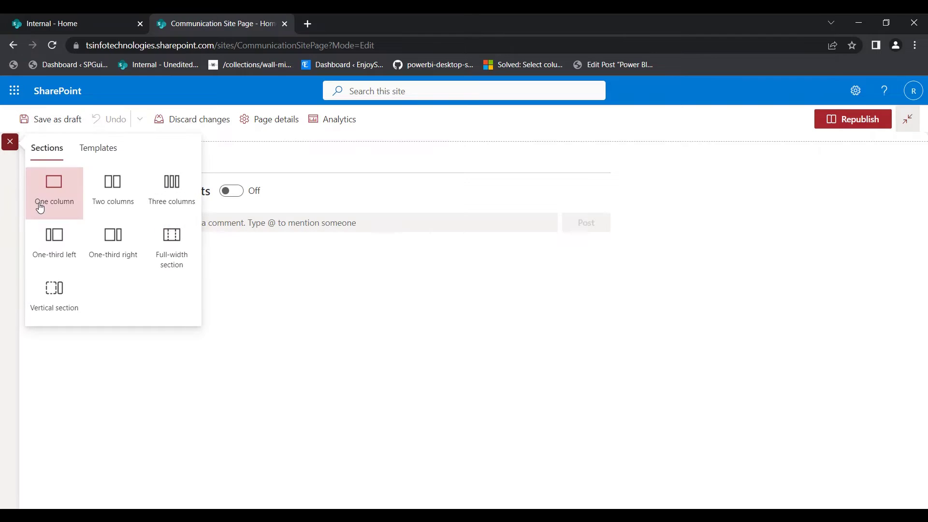
pyautogui.click(44, 207)
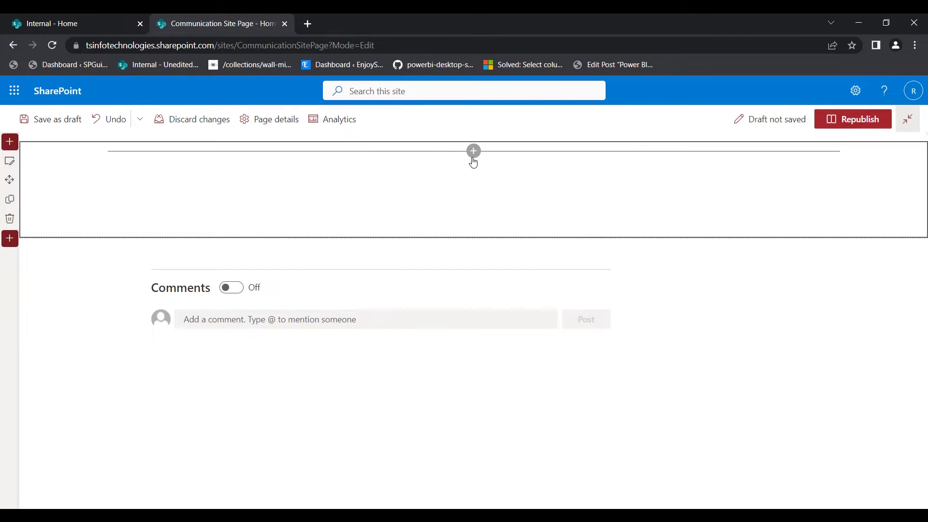
pyautogui.click(472, 154)
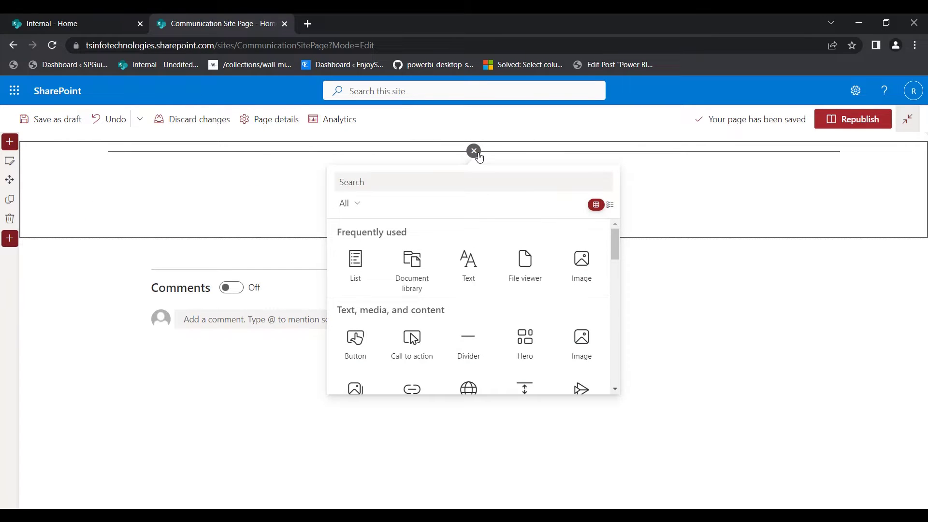
pyautogui.write('Mar')
pyautogui.click(360, 266)
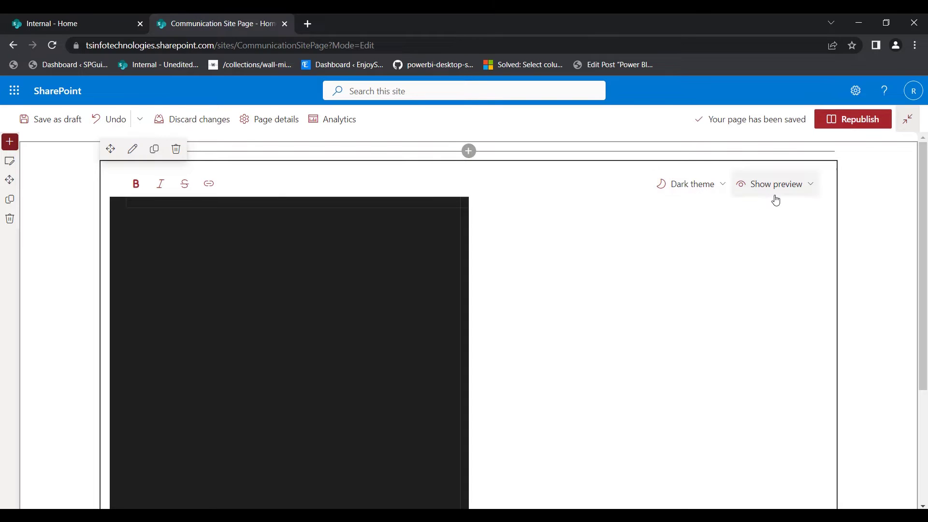
# - Enter "Welcome to TsInfo Team" as the first line in the Markdown editor
pyautogui.scroll(-3, 429, 244)
pyautogui.scroll(3, 398, 233)
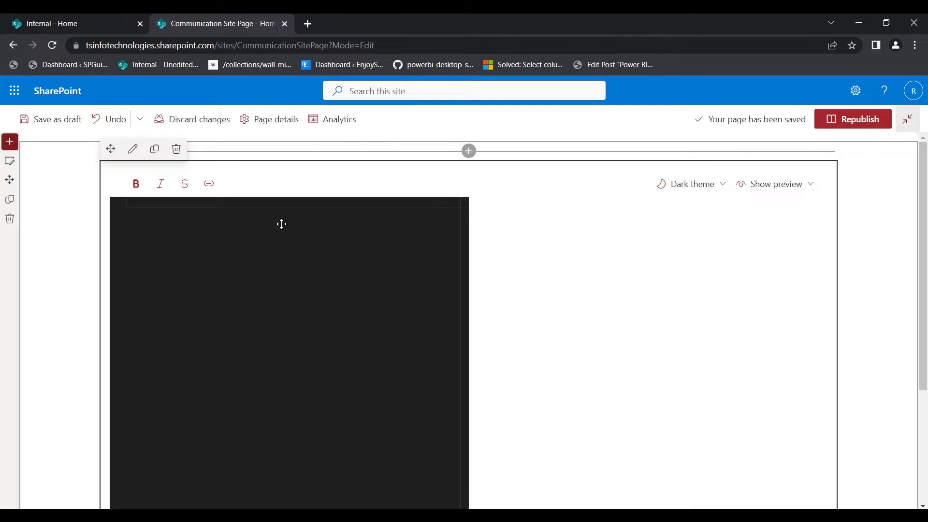
pyautogui.write('Welcome to TsInfo Team')
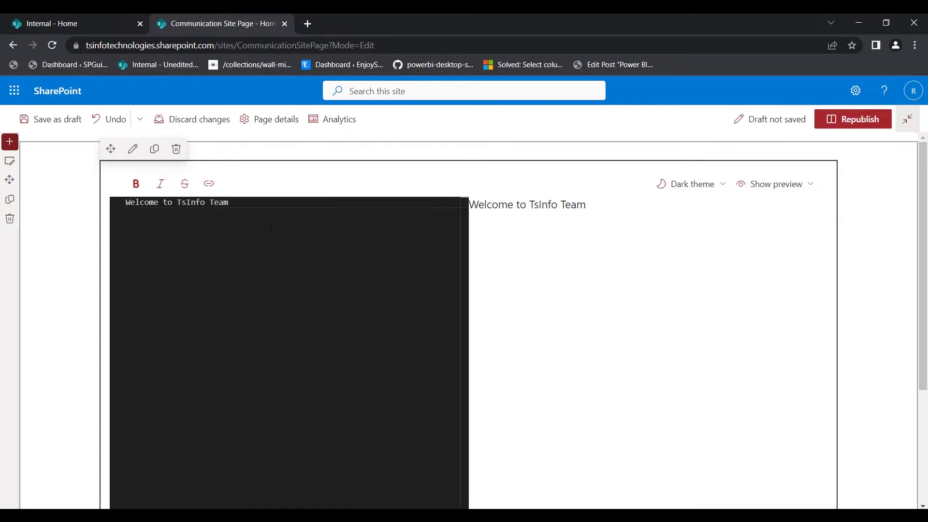
pyautogui.moveTo(588, 202); pyautogui.dragTo(471, 193)
pyautogui.click(321, 239)
# - Switch the Markdown editor to the light theme and hide its preview
pyautogui.click(725, 186)
pyautogui.click(713, 212)
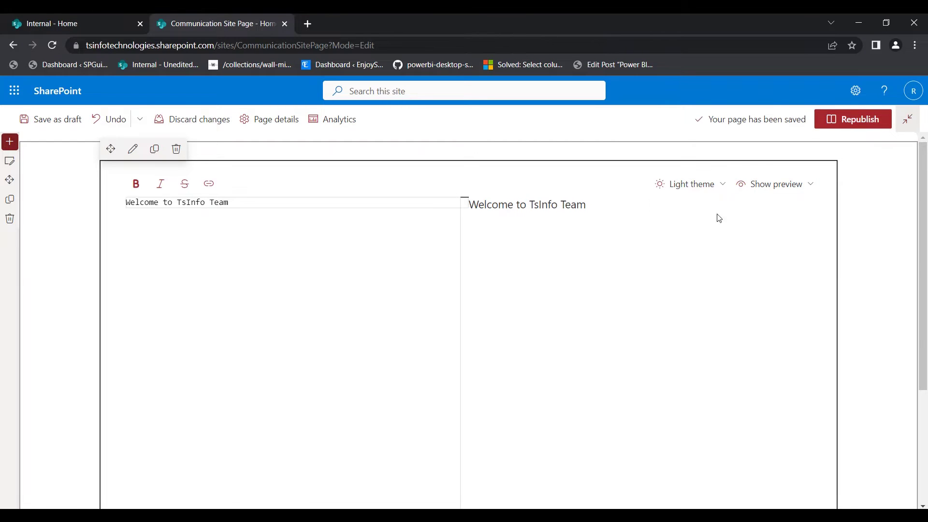
pyautogui.click(810, 183)
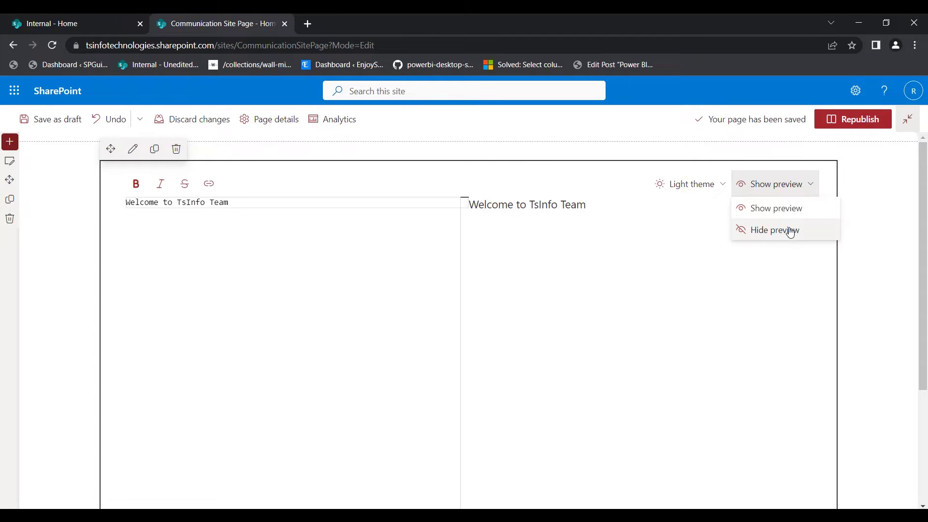
pyautogui.click(790, 231)
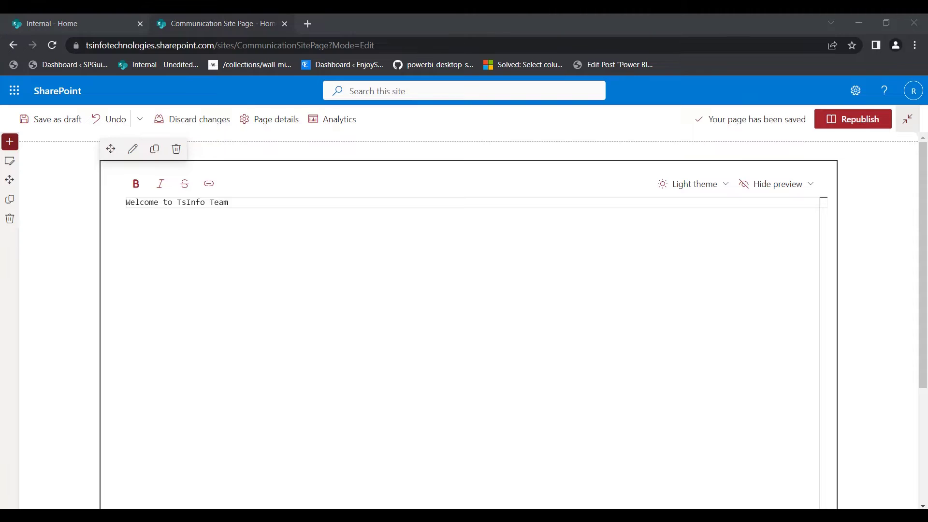
# - Open the Markdown web part's properties and review the syntax quick reference from headers through tables
pyautogui.click(132, 150)
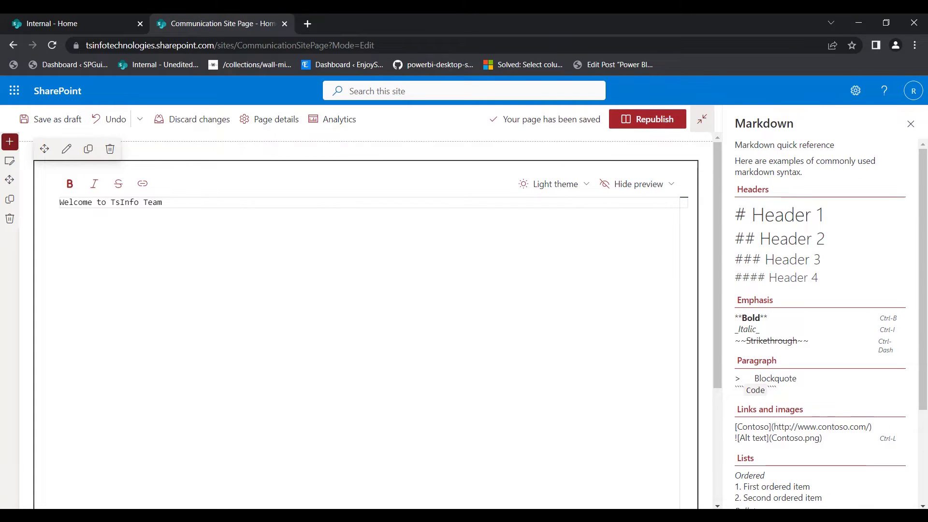
pyautogui.scroll(-2, 804, 414)
pyautogui.scroll(-1, 805, 414)
pyautogui.scroll(1, 787, 348)
pyautogui.scroll(-1, 787, 348)
pyautogui.scroll(3, 756, 238)
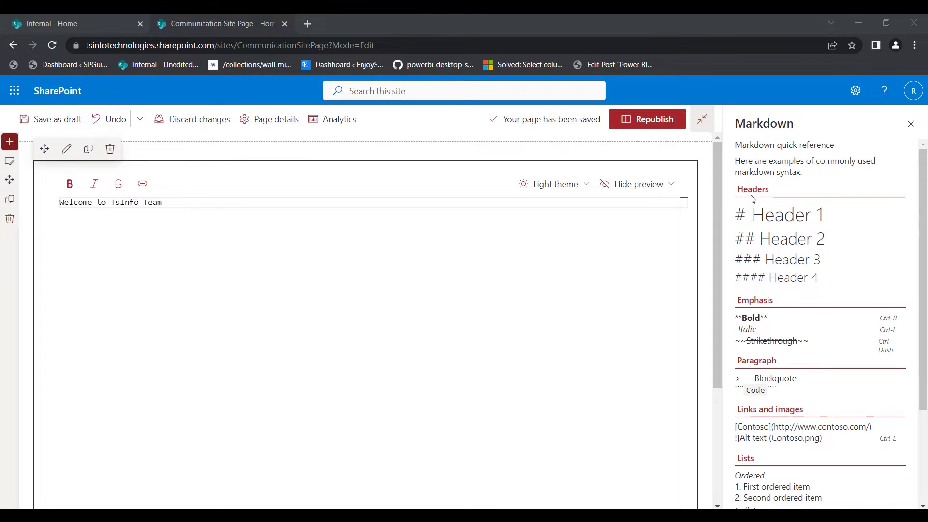
pyautogui.scroll(-1, 772, 394)
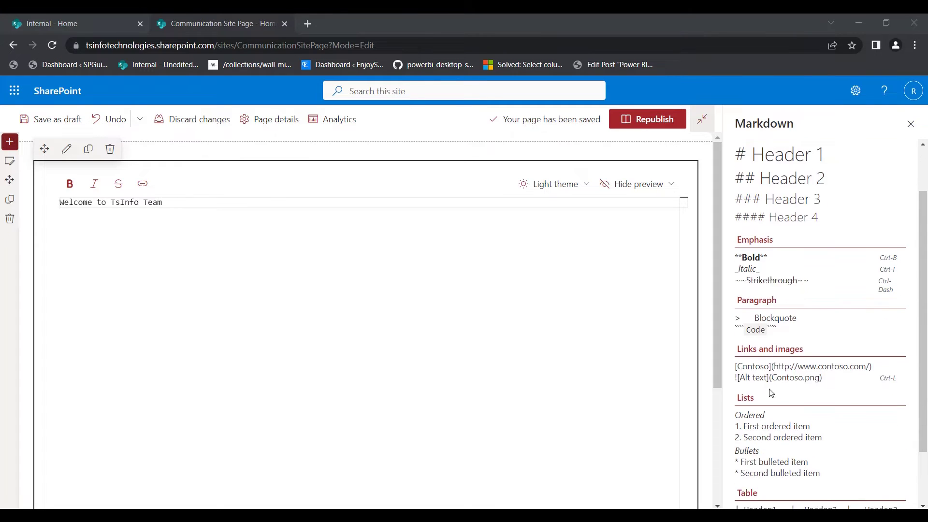
pyautogui.scroll(-1, 781, 396)
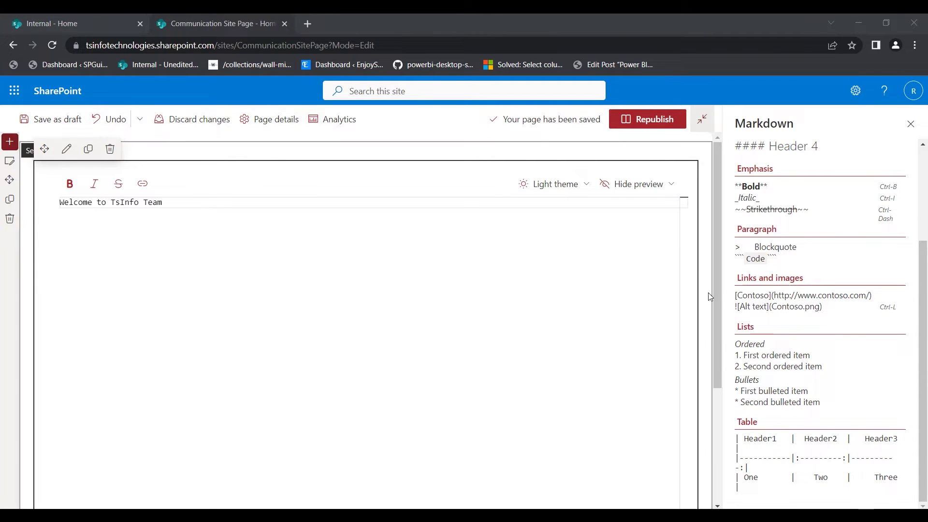
# - Show the preview again and copy the Header 1 to Header 4 examples from the quick reference below the welcome line
pyautogui.click(671, 186)
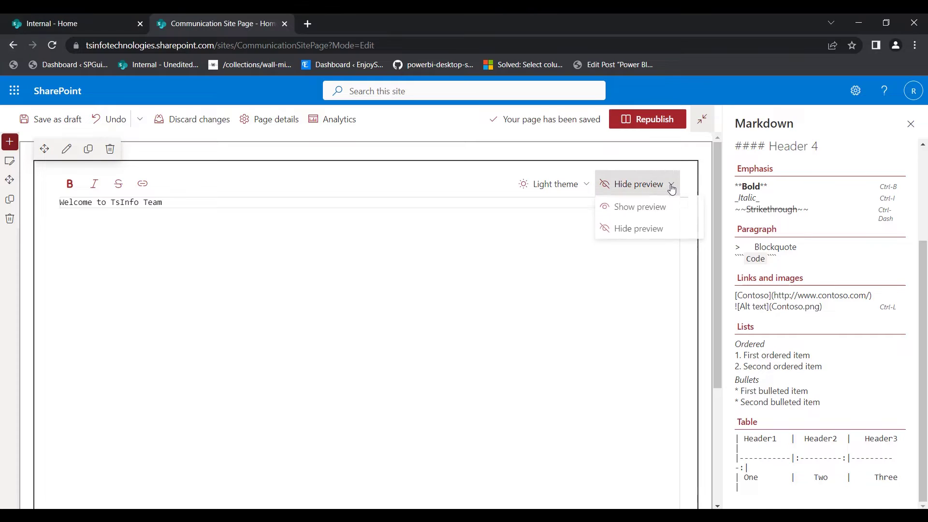
pyautogui.click(661, 213)
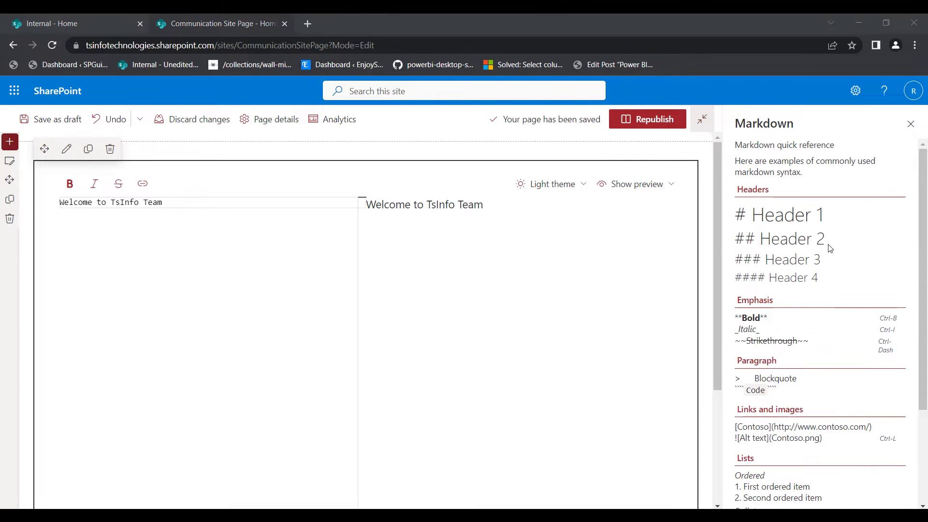
pyautogui.moveTo(819, 278); pyautogui.dragTo(732, 222)
pyautogui.hotkey('ctrl', 'c')
pyautogui.click(248, 265)
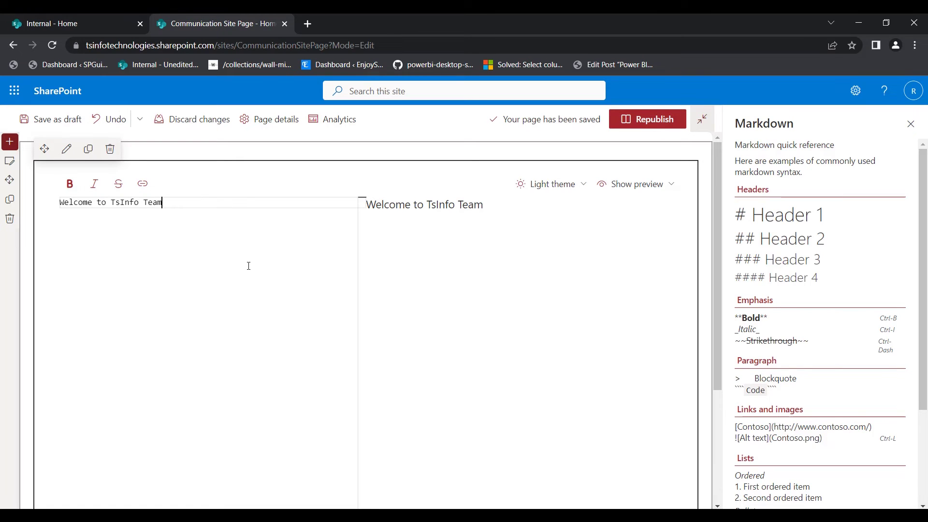
pyautogui.press('Return')
pyautogui.hotkey('ctrl', 'v')
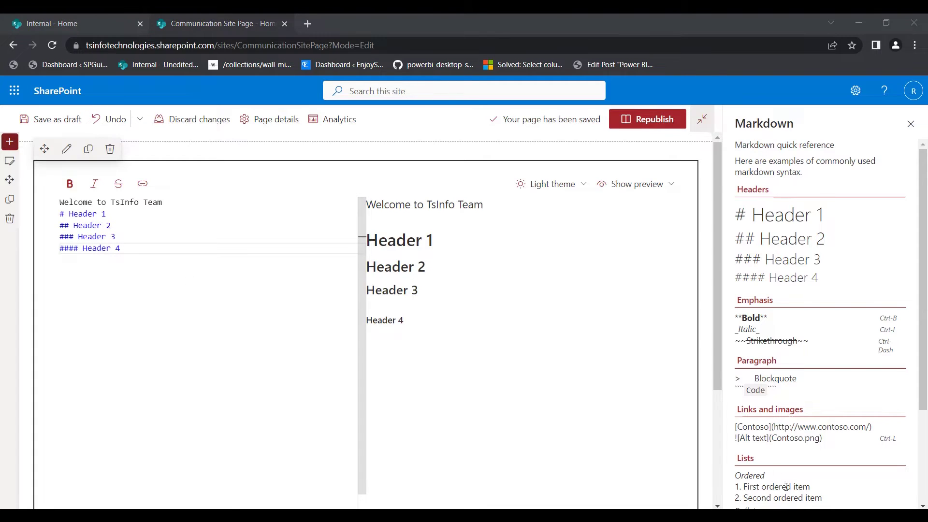
# - Replace the sample headers with six heading levels reading "This is heading 1" through "This is heading 6"
pyautogui.hotkey('ctrl', 'a')
pyautogui.write('Welcome to TsInfo Team # This is heading 1 ## This is heading 2 ### This is heading 3 #### This is heading 4 ##### This is heading 5 ###### This is heading 6')
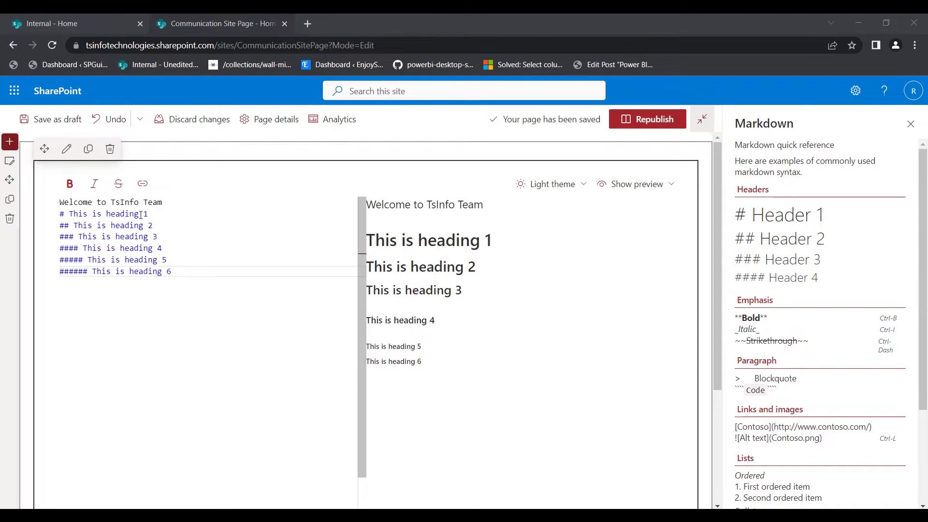
pyautogui.moveTo(526, 268); pyautogui.dragTo(382, 249)
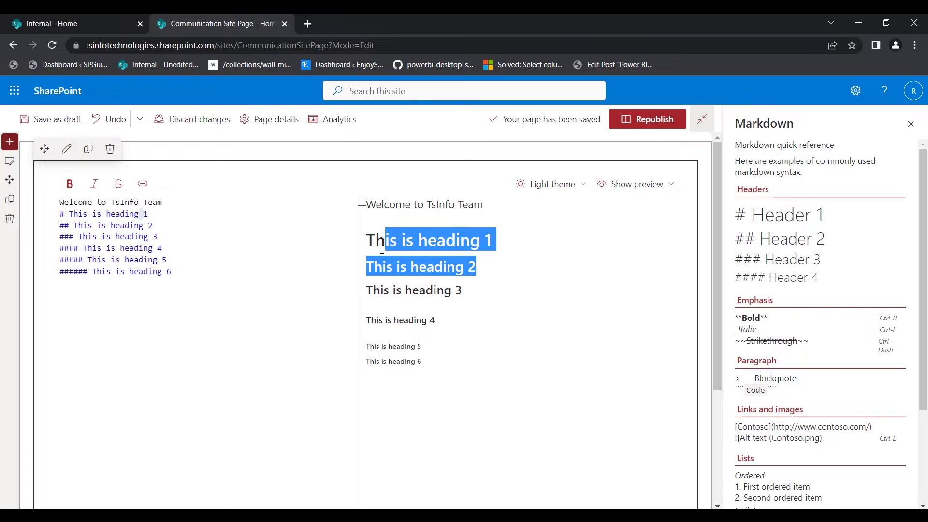
pyautogui.moveTo(445, 373); pyautogui.dragTo(364, 245)
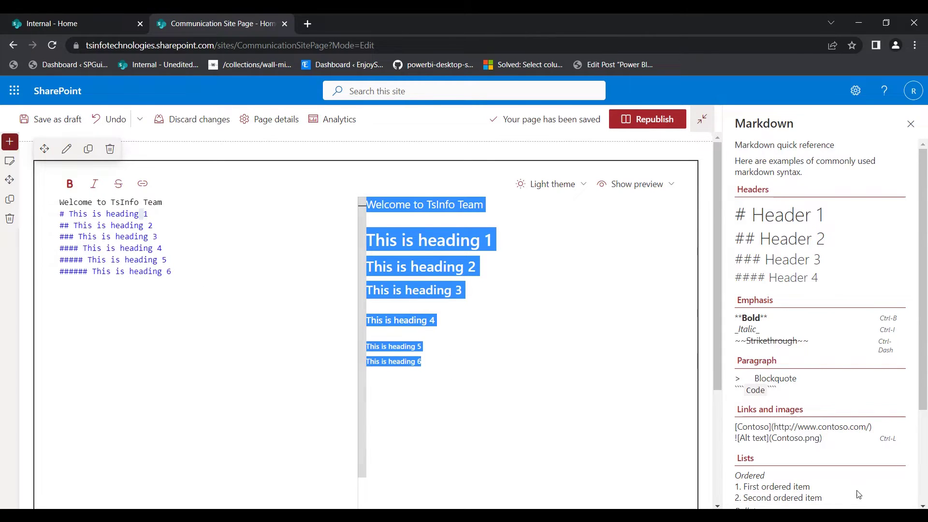
pyautogui.click(372, 332)
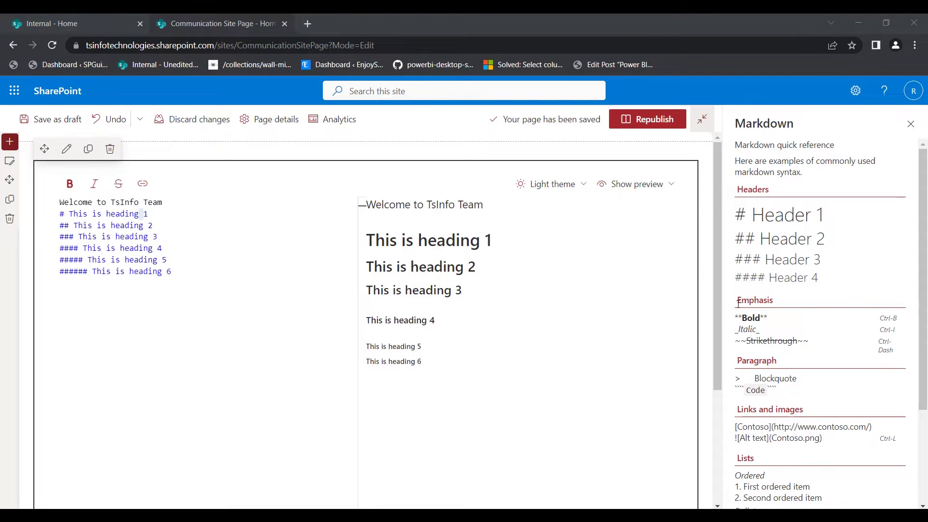
# - Following the Emphasis reference, try bold on "Welcome", italics on "TsInfo" and strikethrough on "Team" in the first line
pyautogui.moveTo(737, 301); pyautogui.dragTo(771, 300)
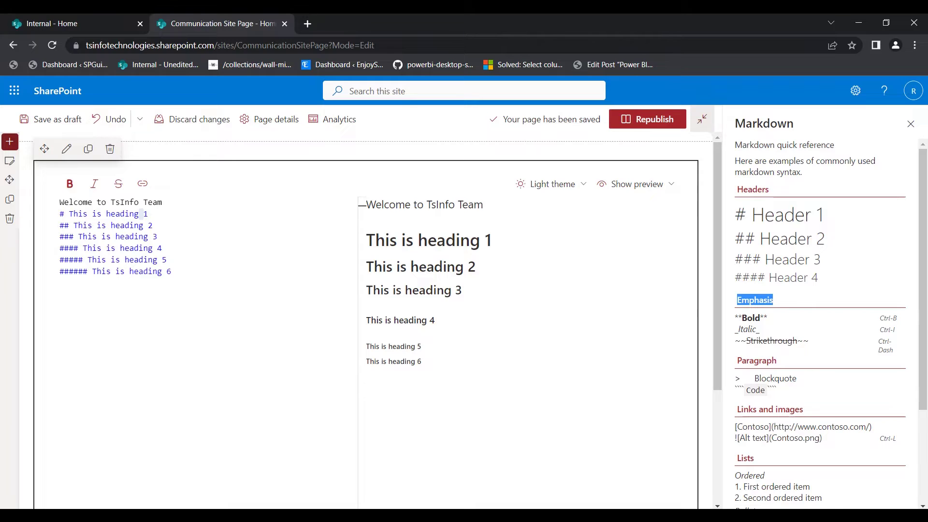
pyautogui.click(776, 325)
pyautogui.moveTo(768, 318); pyautogui.dragTo(804, 341)
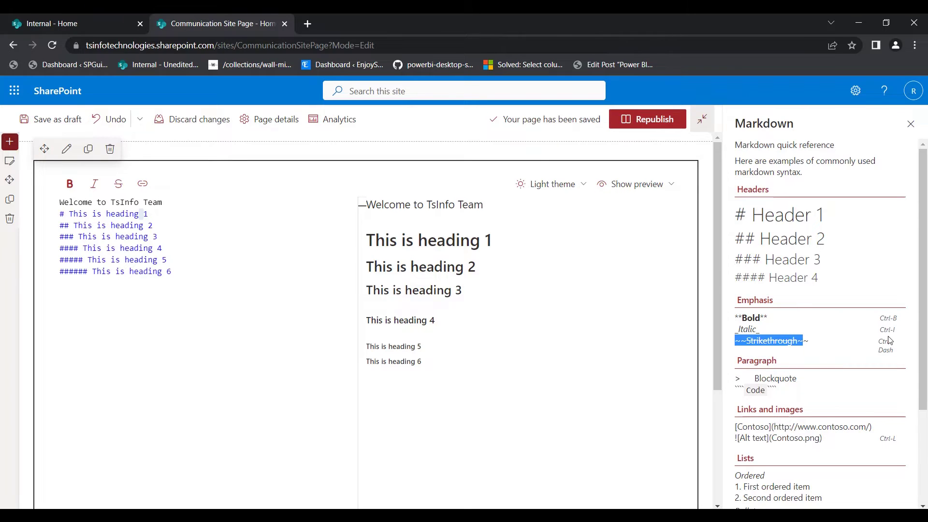
pyautogui.doubleClick(77, 201)
pyautogui.click(70, 184)
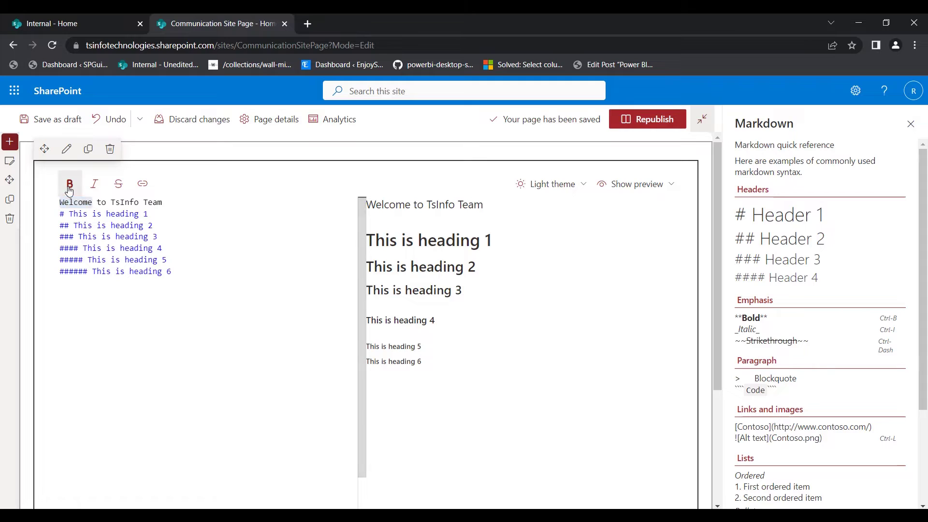
pyautogui.doubleClick(147, 202)
pyautogui.click(95, 184)
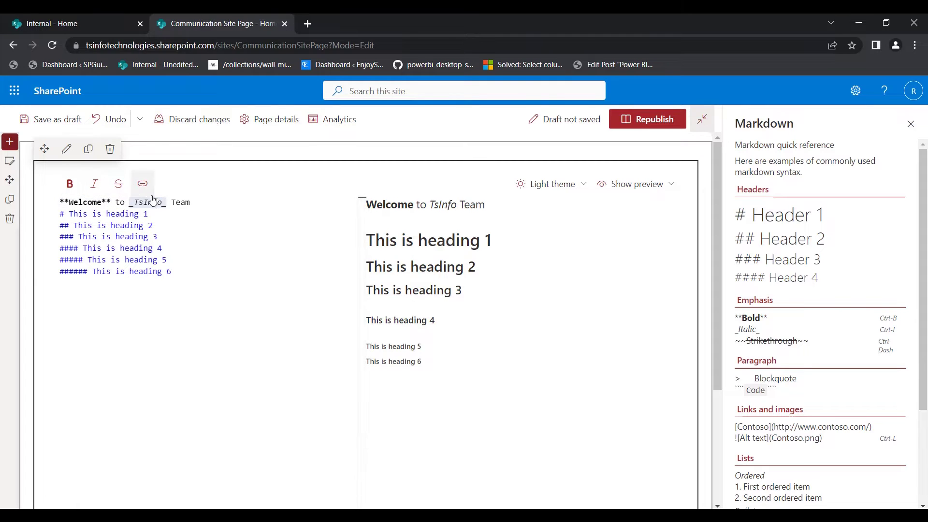
pyautogui.doubleClick(178, 202)
pyautogui.click(118, 183)
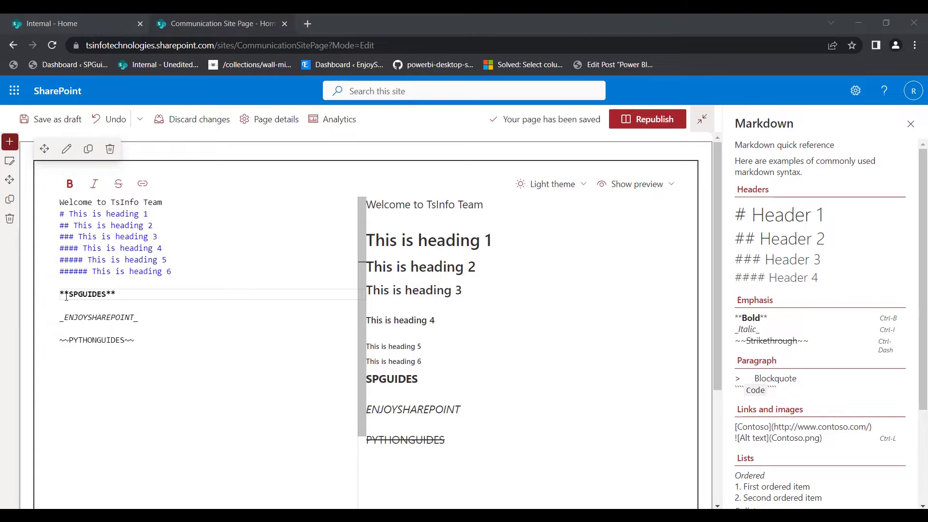
# - Compare the SPGUIDES, ENJOYSHAREPOINT and PYTHONGUIDES emphasis lines in the Markdown source with their rendering in the preview
pyautogui.moveTo(60, 293); pyautogui.dragTo(122, 294)
pyautogui.click(121, 316)
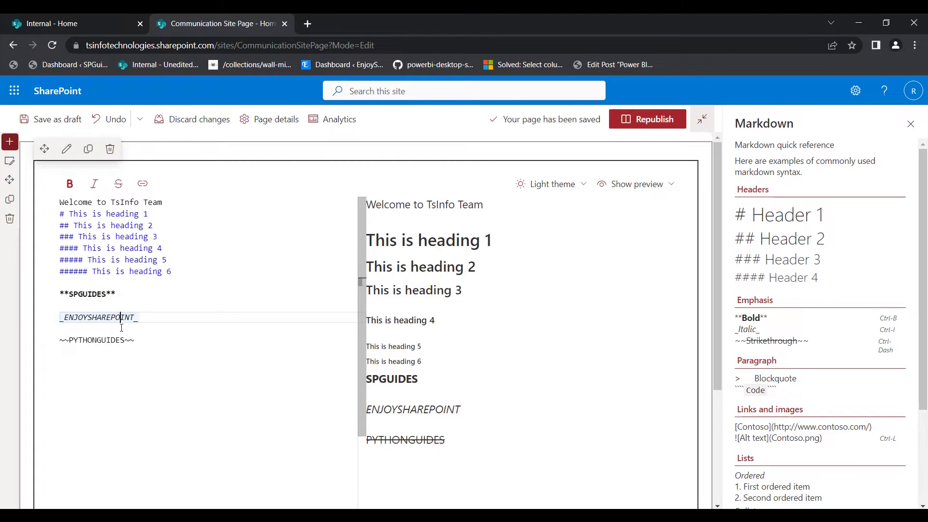
pyautogui.click(142, 361)
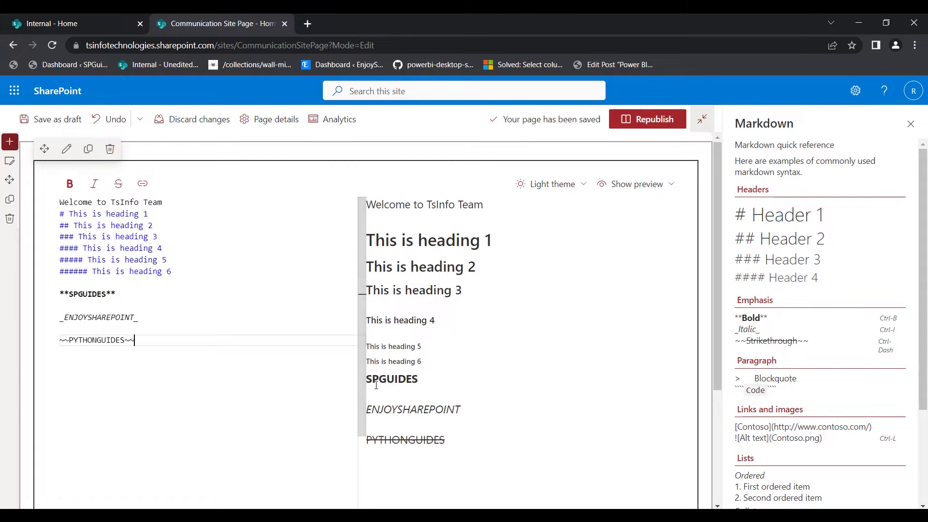
pyautogui.moveTo(372, 380); pyautogui.dragTo(425, 382)
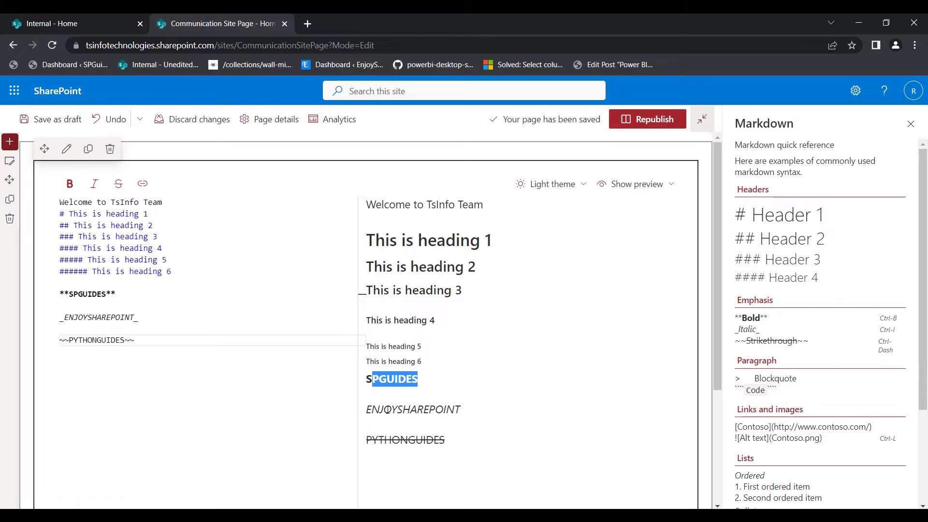
pyautogui.doubleClick(441, 408)
pyautogui.moveTo(450, 441); pyautogui.dragTo(348, 442)
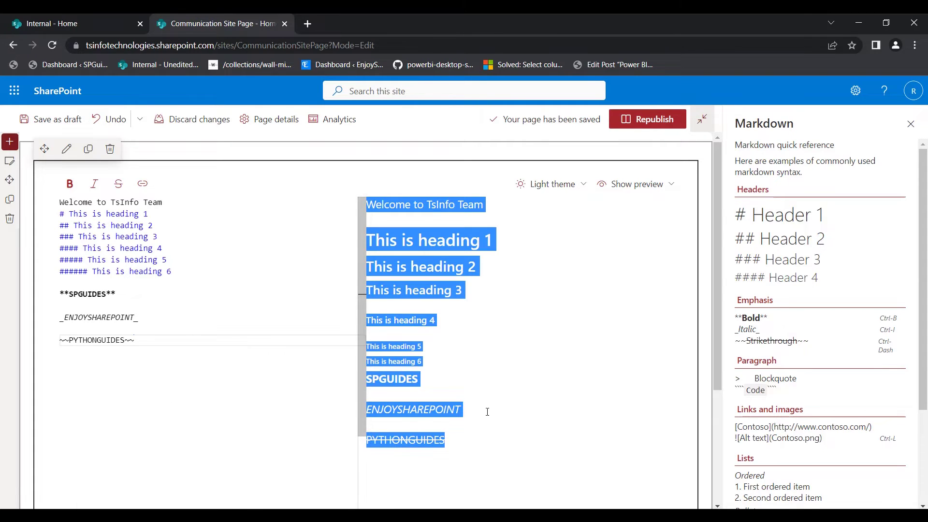
pyautogui.click(518, 407)
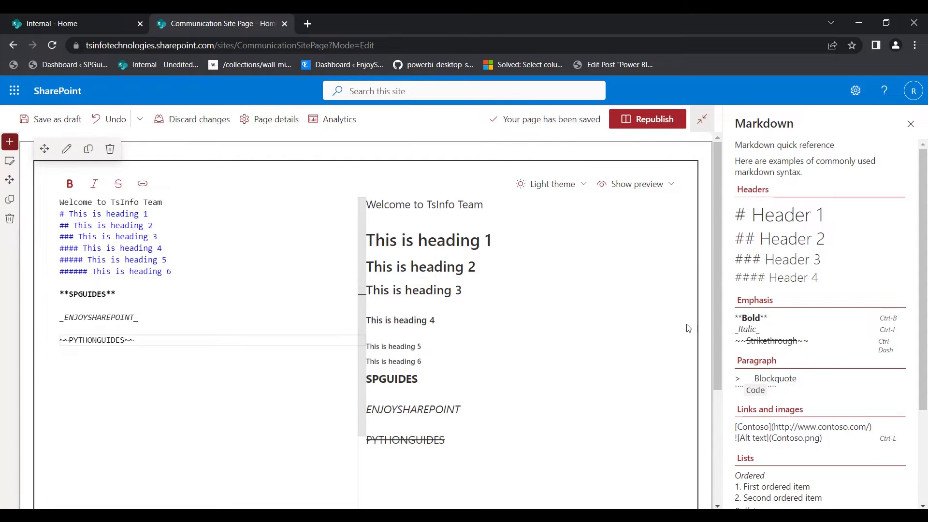
# - Using the Paragraph reference, add the blockquote "> Be an expert on Sharepoint Development" below the PYTHONGUIDES line
pyautogui.scroll(-1, 686, 327)
pyautogui.scroll(-2, 787, 337)
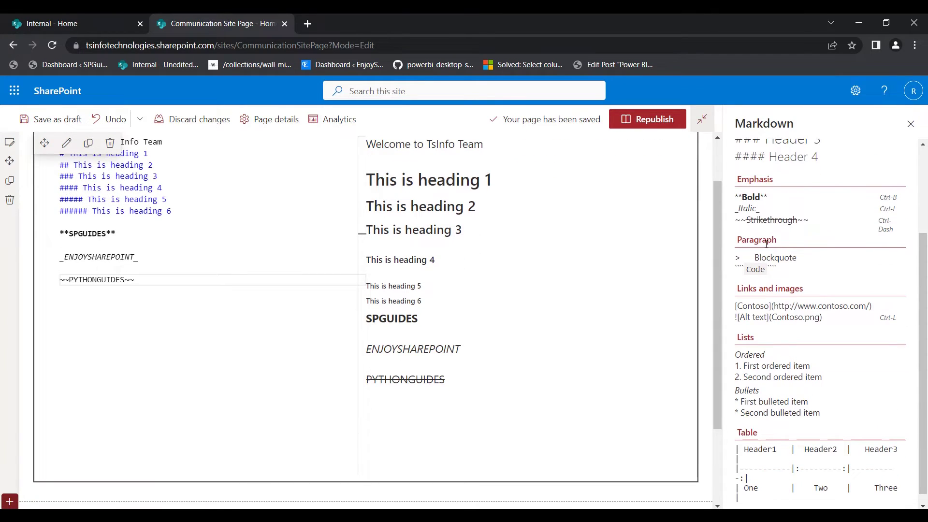
pyautogui.doubleClick(762, 248)
pyautogui.moveTo(756, 257); pyautogui.dragTo(737, 271)
pyautogui.click(261, 309)
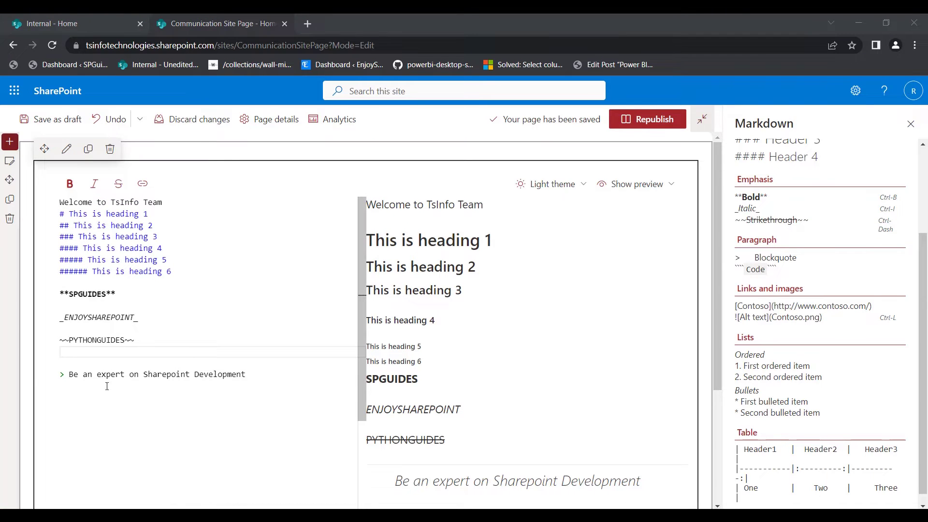
# - Compare the "Be an expert on Sharepoint Development" blockquote in the Markdown source with its rendering in the preview
pyautogui.click(63, 373)
pyautogui.moveTo(62, 373); pyautogui.dragTo(250, 375)
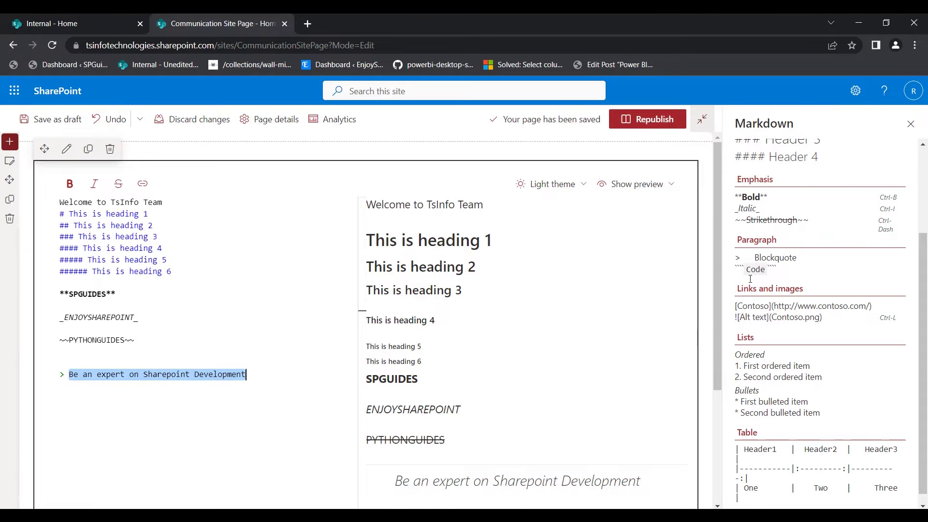
pyautogui.scroll(-4, 503, 435)
pyautogui.scroll(3, 458, 403)
pyautogui.moveTo(395, 431); pyautogui.dragTo(648, 425)
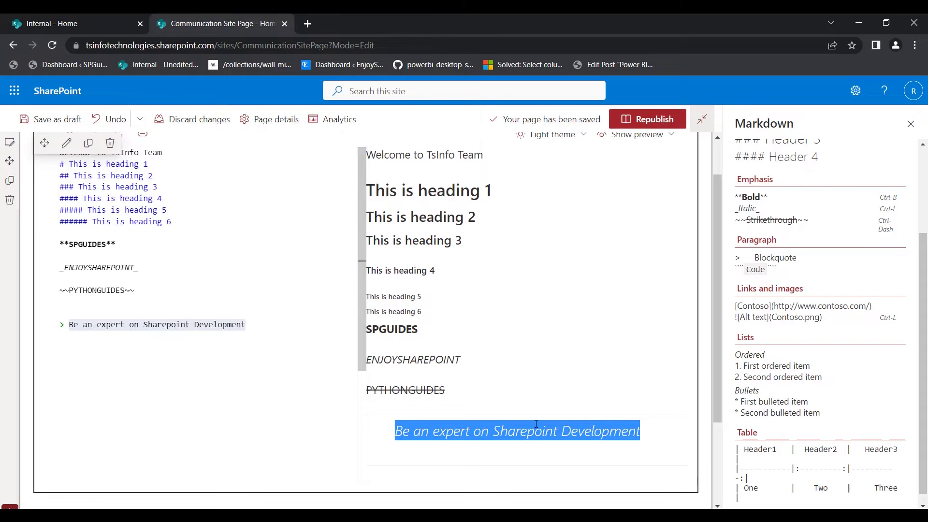
# - Following the Code reference, add a code block fenced with four backticks below the blockquote, containing "S= Welcome to PYTHONGUIDES" and "Print S"
pyautogui.click(254, 400)
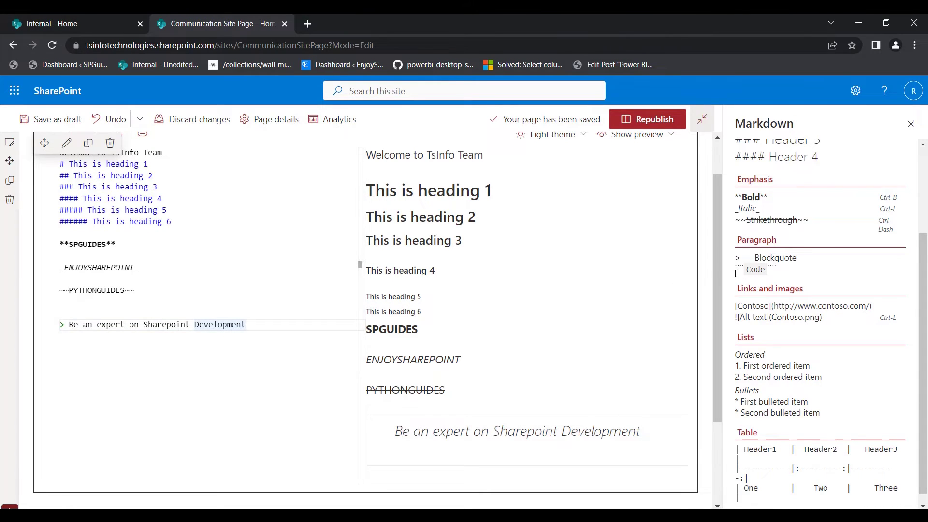
pyautogui.moveTo(735, 269); pyautogui.dragTo(776, 269)
pyautogui.press('Return')
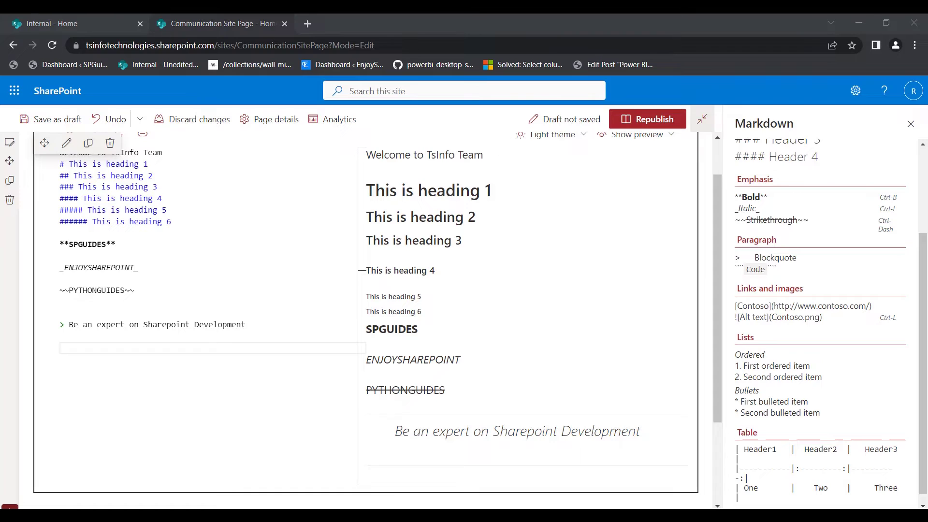
pyautogui.write('````')
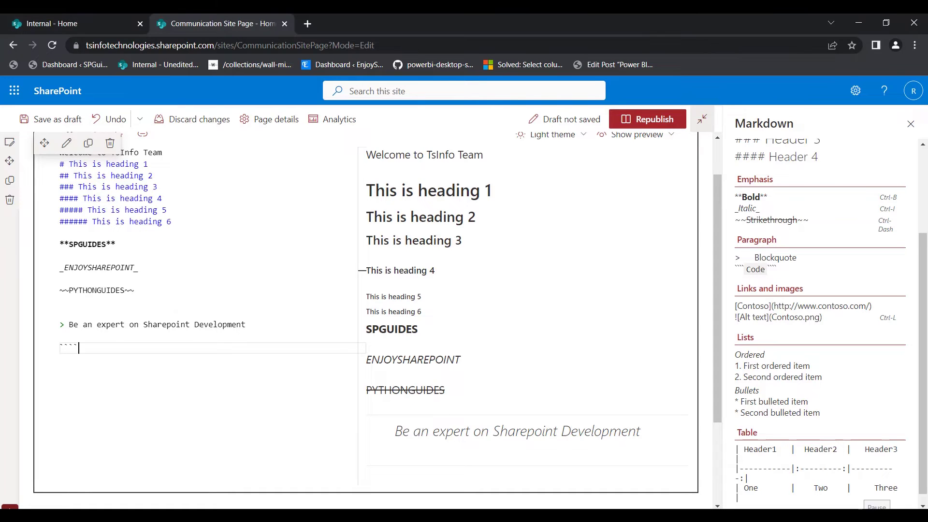
pyautogui.write('S= Welcome to PYTHONGUIDES  Print S  ````')
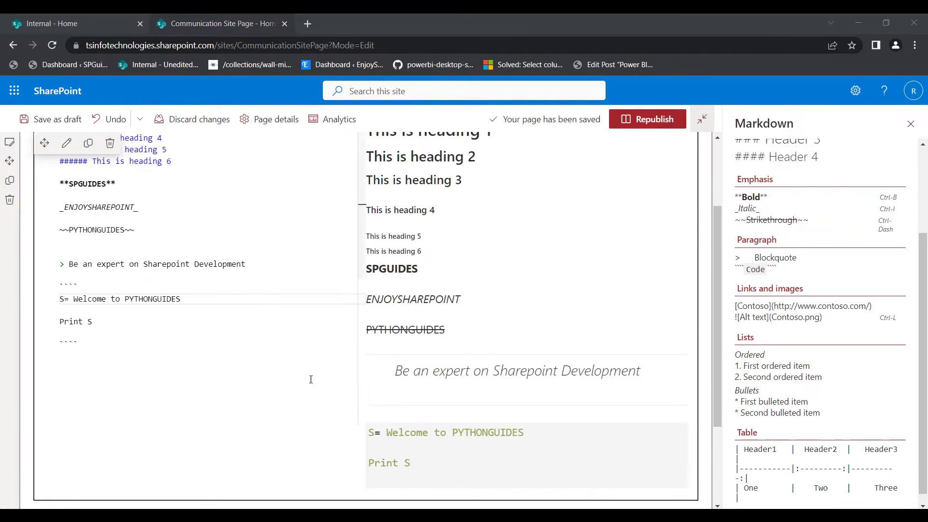
# - Enclose "Welcome to PYTHONGUIDES" in double quotation marks inside the code block and check the block's rendering in the preview
pyautogui.moveTo(60, 273); pyautogui.dragTo(83, 286)
pyautogui.moveTo(103, 322); pyautogui.dragTo(58, 304)
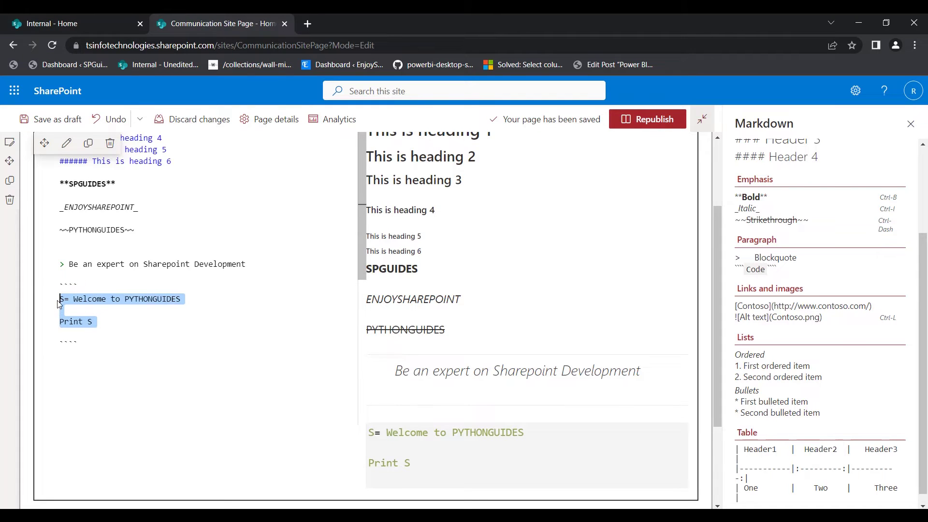
pyautogui.click(152, 330)
pyautogui.click(74, 298)
pyautogui.write('"')
pyautogui.press('End')
pyautogui.write('"')
pyautogui.scroll(-3, 555, 362)
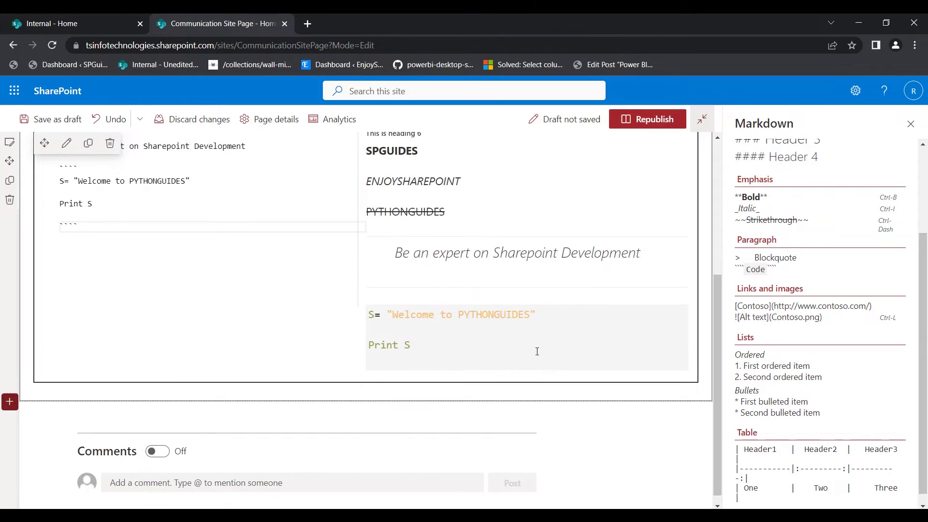
pyautogui.scroll(2, 537, 351)
pyautogui.moveTo(367, 422); pyautogui.dragTo(377, 451)
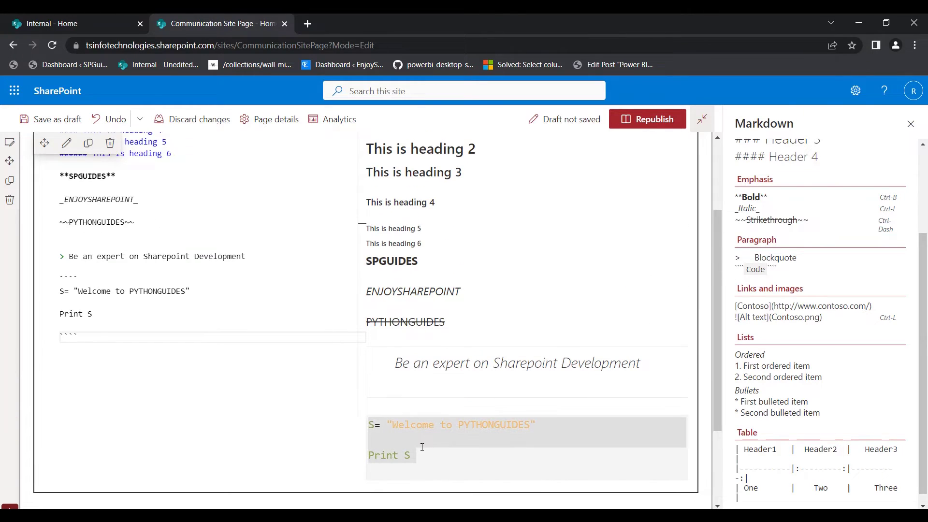
pyautogui.click(379, 424)
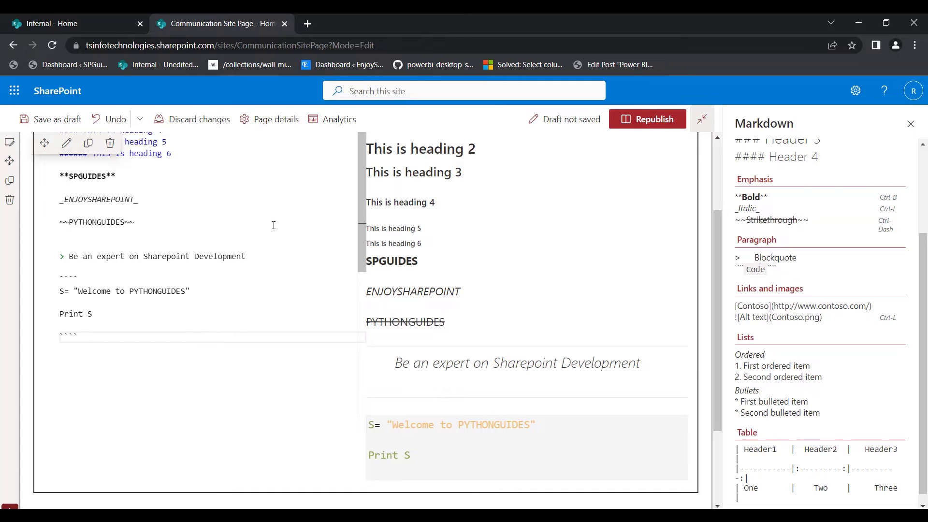
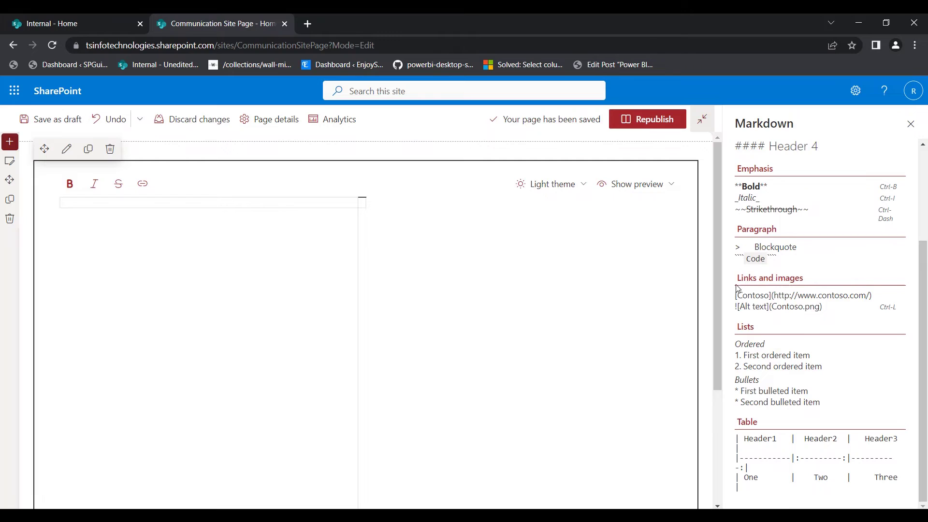
# - Examine the Links and images reference, especially how the link text and the URL are bracketed in the link syntax
pyautogui.moveTo(736, 278); pyautogui.dragTo(818, 278)
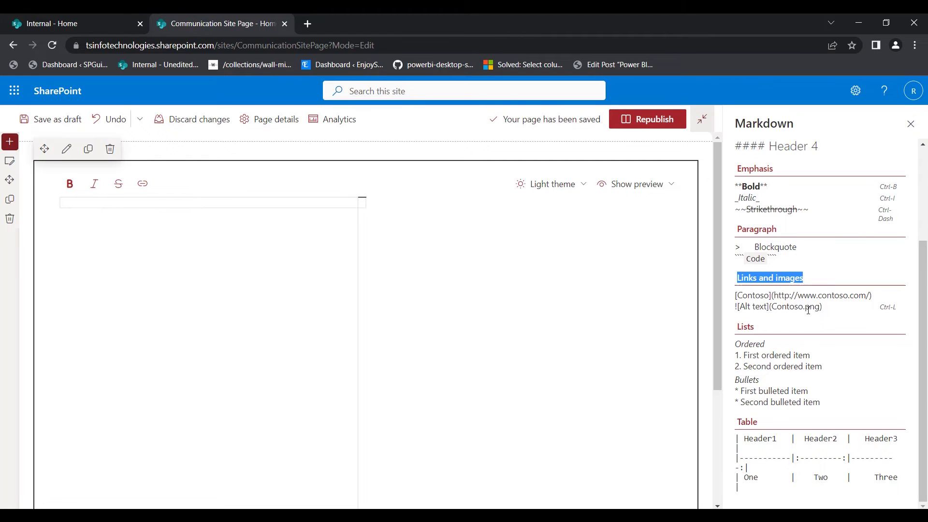
pyautogui.moveTo(735, 295); pyautogui.dragTo(882, 297)
pyautogui.moveTo(823, 308); pyautogui.dragTo(730, 311)
pyautogui.doubleClick(760, 295)
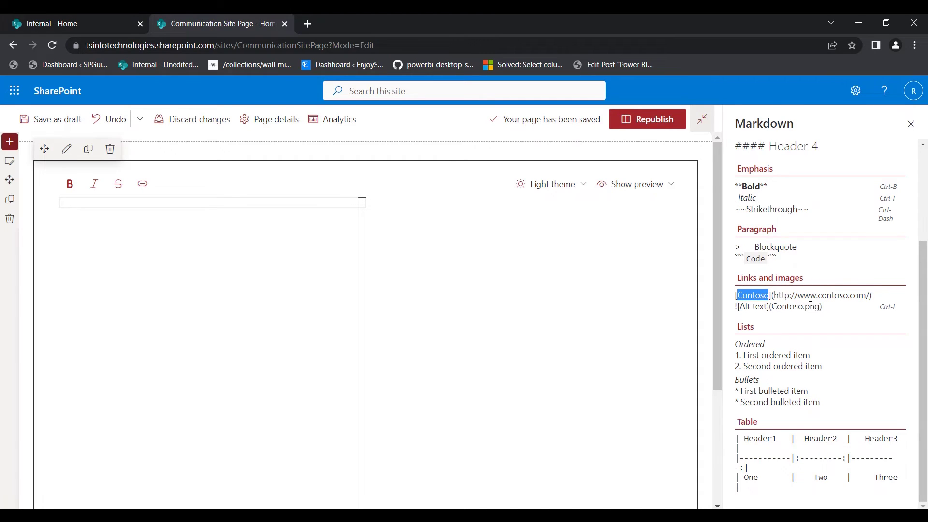
pyautogui.click(775, 303)
pyautogui.doubleClick(756, 295)
pyautogui.doubleClick(781, 296)
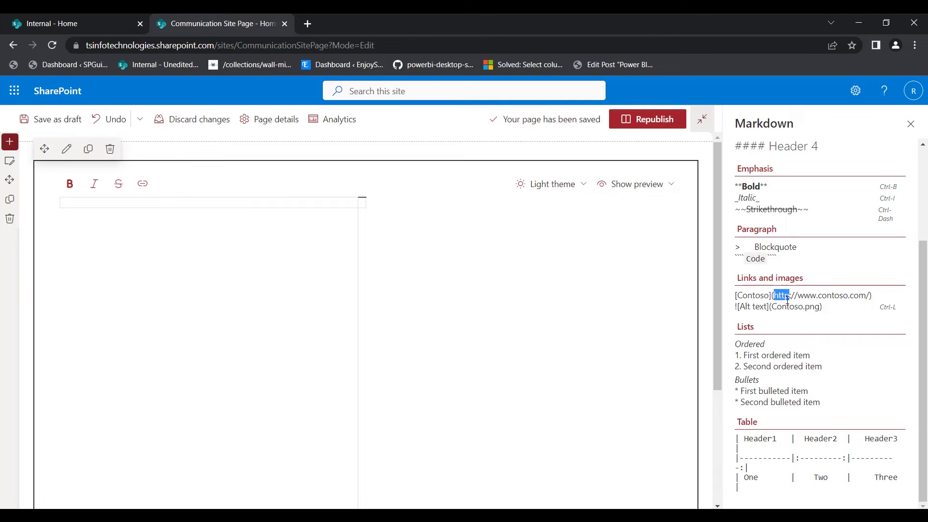
pyautogui.click(142, 184)
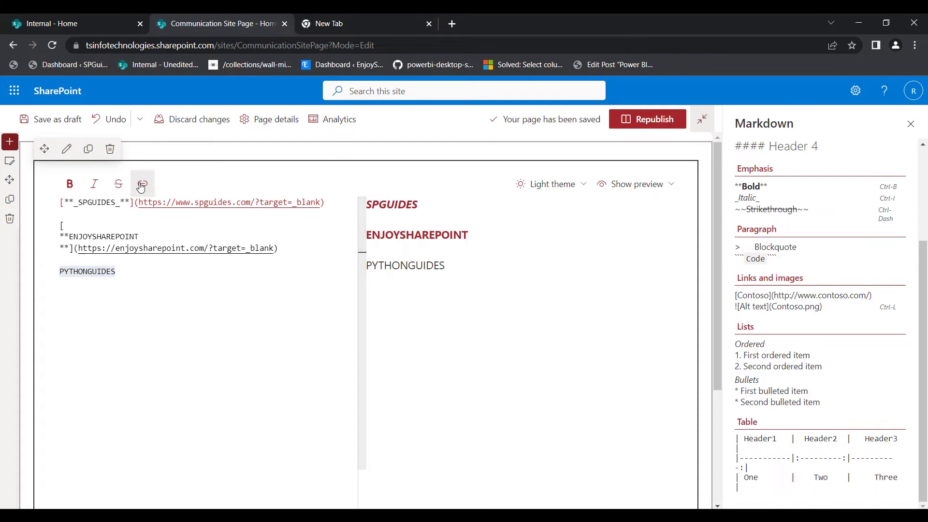
pyautogui.write('pythonguides')
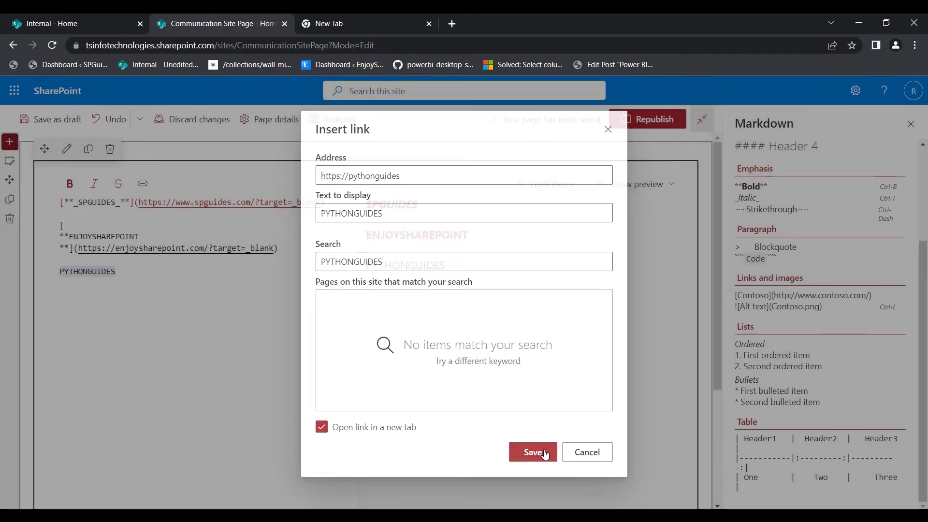
pyautogui.click(533, 452)
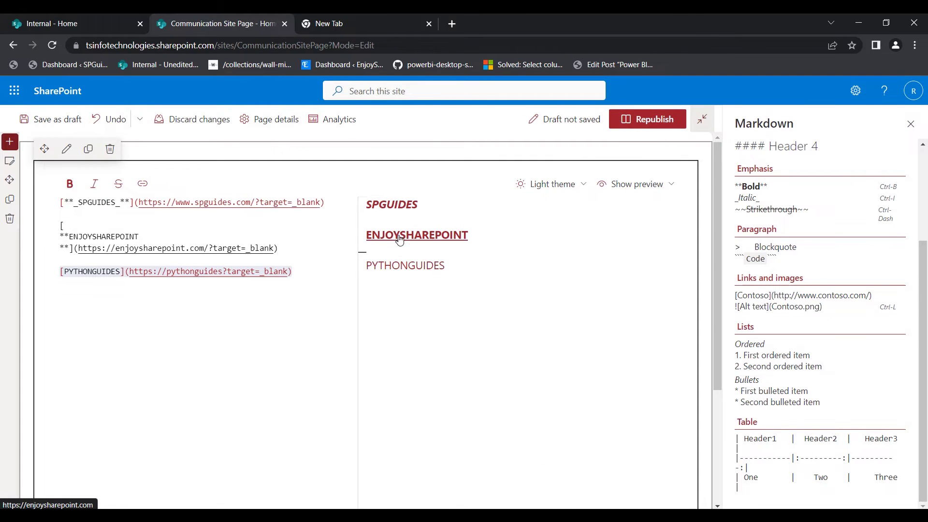
pyautogui.tripleClick(120, 274)
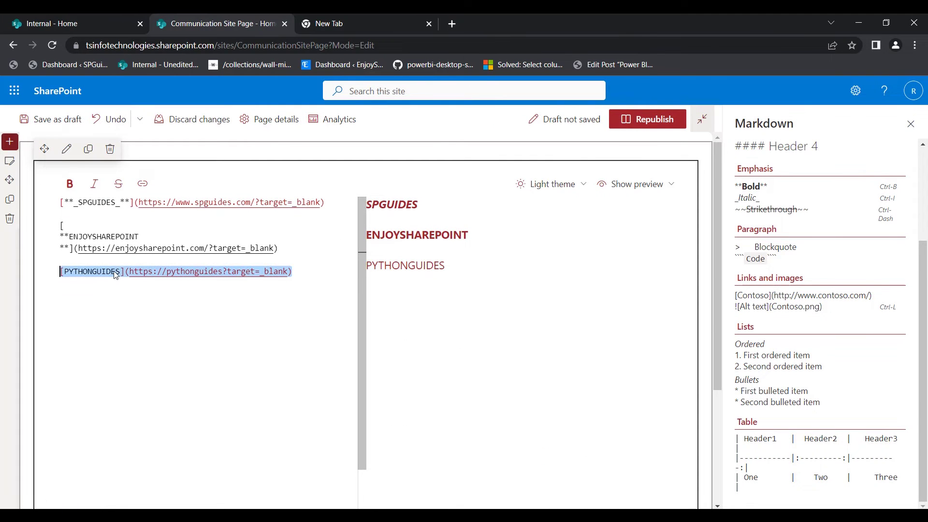
pyautogui.click(69, 183)
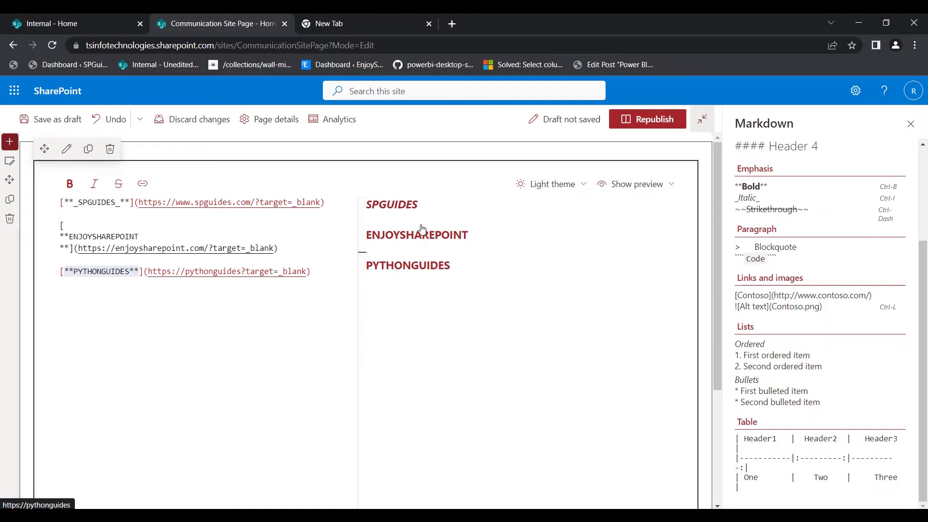
# - Test the SPGUIDES, ENJOYSHAREPOINT and PYTHONGUIDES links from the preview, returning to the communication site page after each one
pyautogui.click(396, 205)
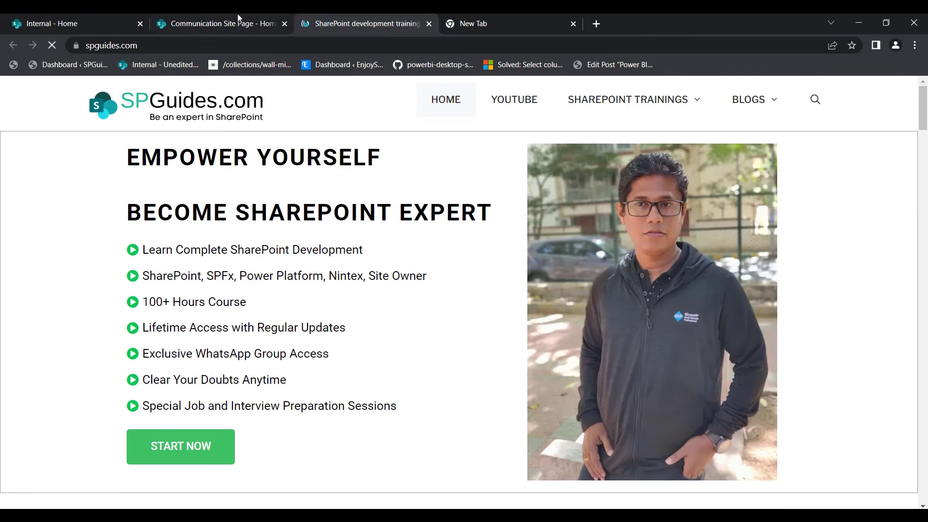
pyautogui.click(237, 17)
pyautogui.click(315, 15)
pyautogui.click(201, 17)
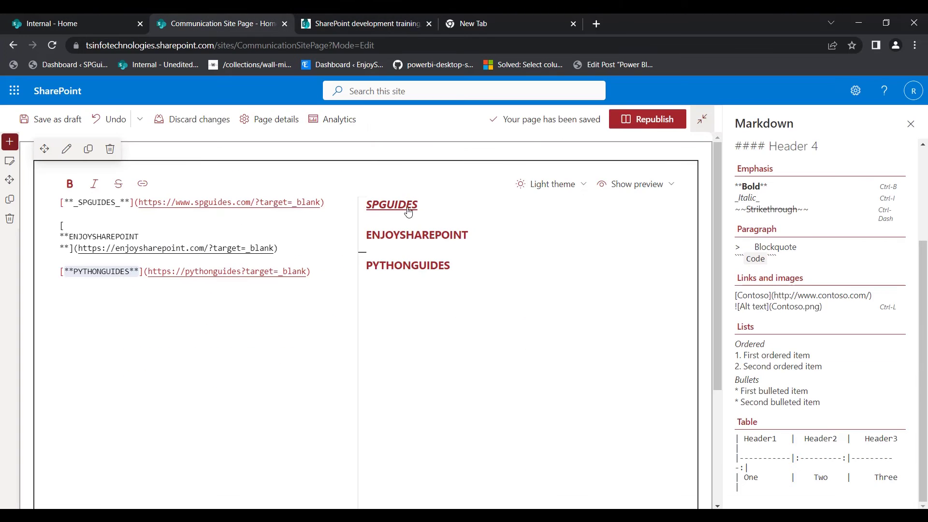
pyautogui.click(412, 235)
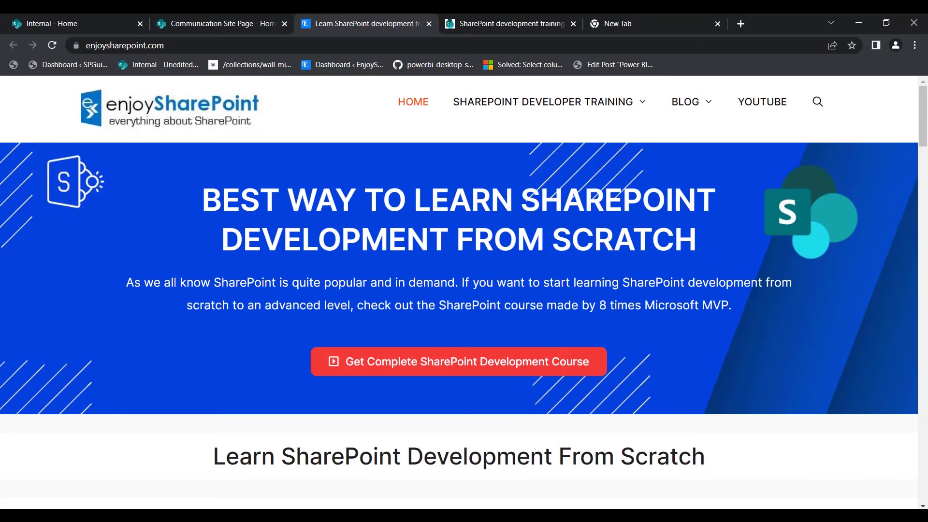
pyautogui.click(217, 23)
pyautogui.click(427, 272)
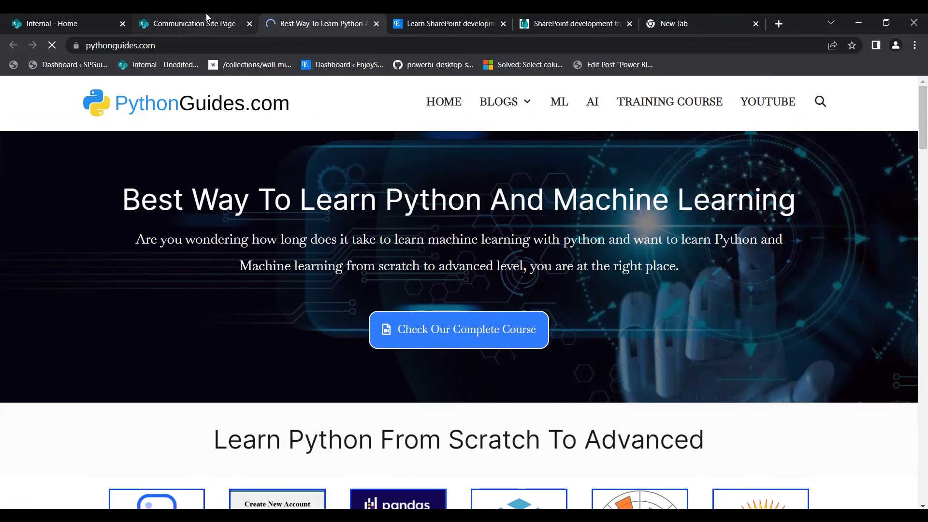
pyautogui.click(208, 23)
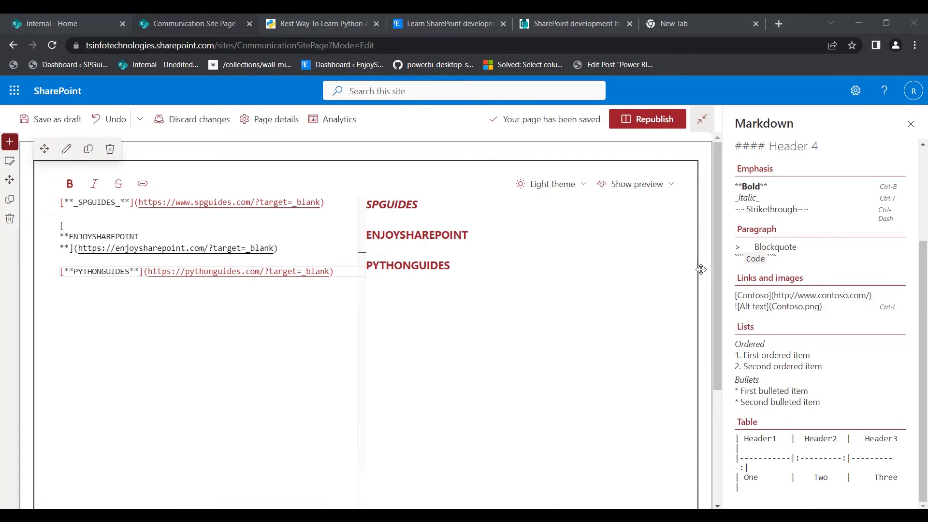
# - Examine the image syntax "![Alt text](Contoso.png)" in the Links and images reference, including its exclamation mark and alt text
pyautogui.doubleClick(748, 278)
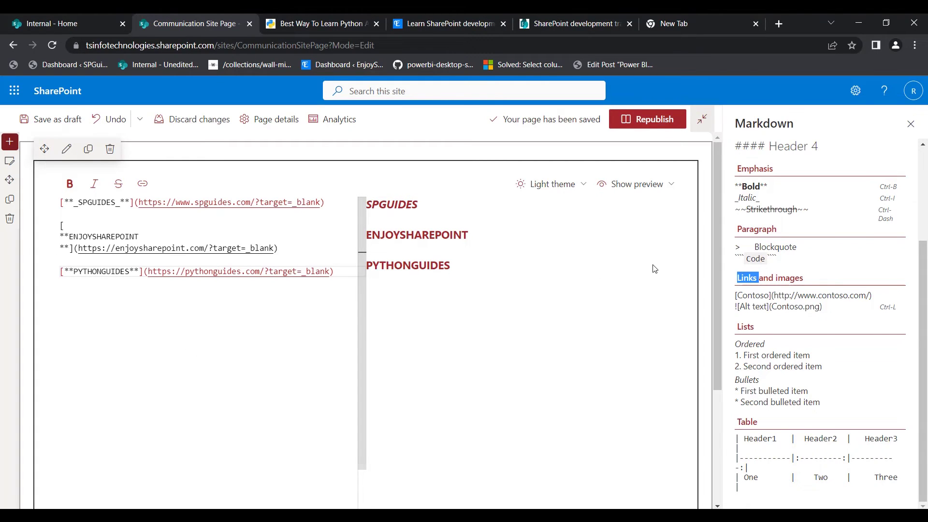
pyautogui.doubleClick(790, 279)
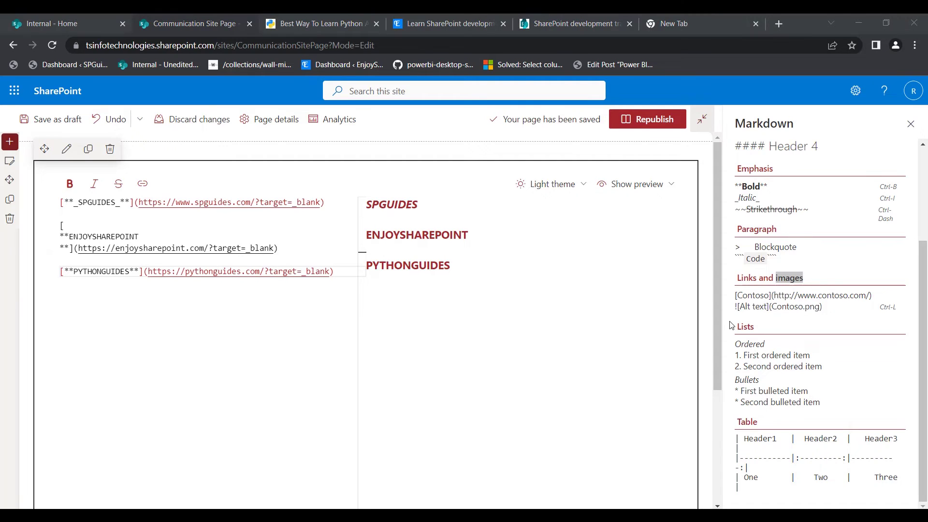
pyautogui.moveTo(734, 307); pyautogui.dragTo(825, 311)
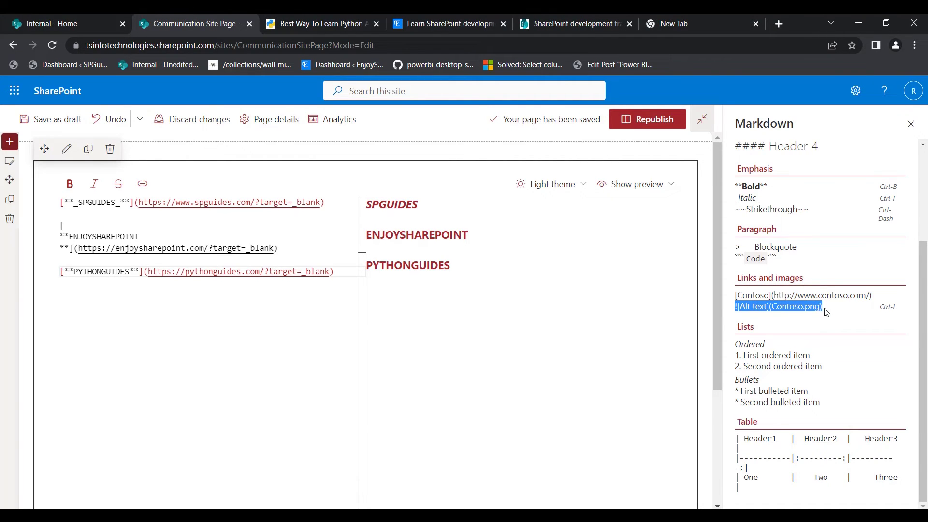
pyautogui.click(760, 305)
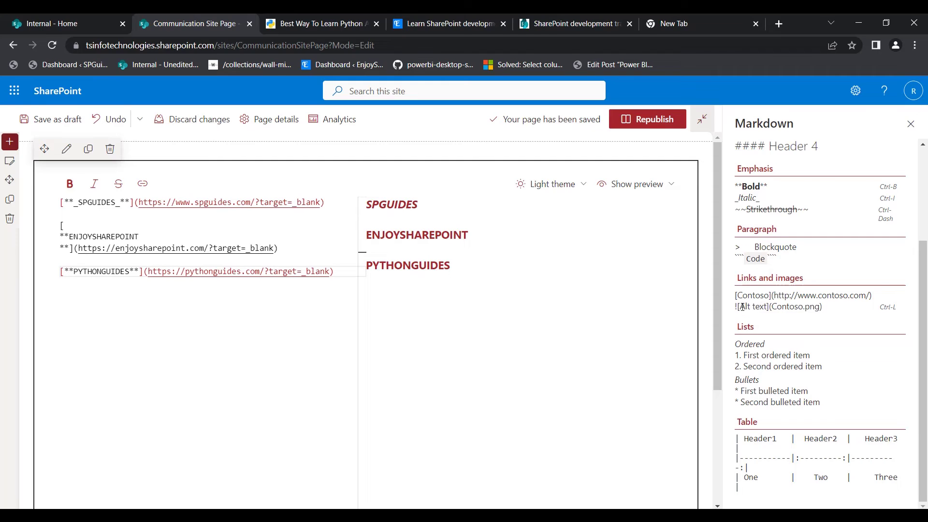
pyautogui.moveTo(742, 307); pyautogui.dragTo(764, 308)
pyautogui.moveTo(738, 307); pyautogui.dragTo(732, 308)
pyautogui.click(737, 315)
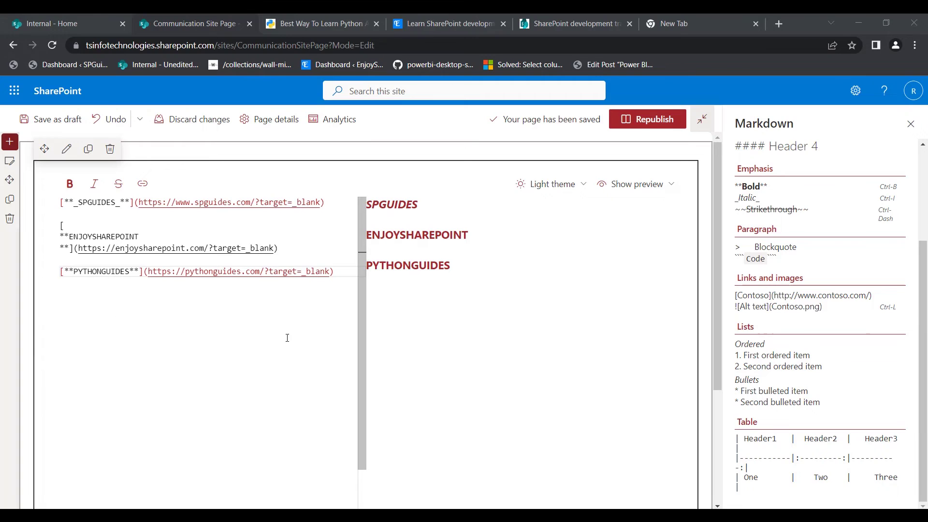
pyautogui.moveTo(286, 337); pyautogui.dragTo(42, 199)
pyautogui.press('Delete')
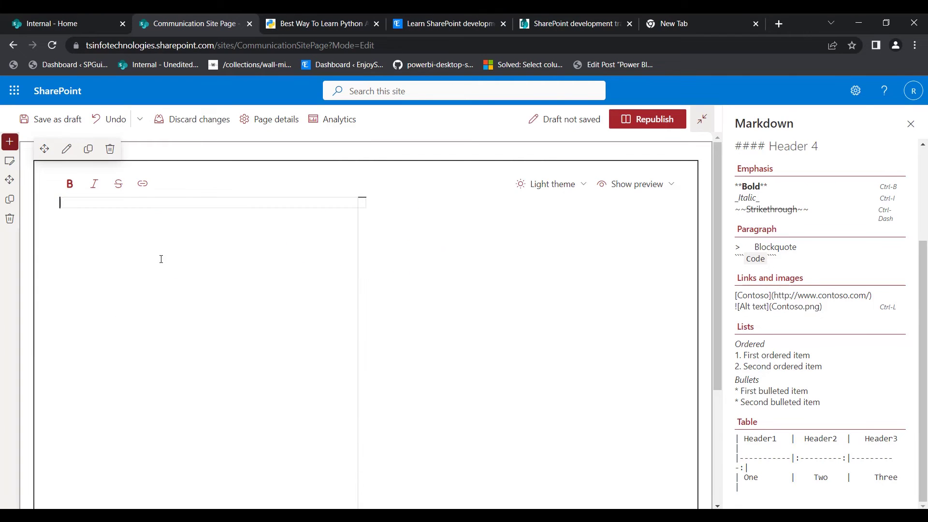
pyautogui.write('![Alt text](https://pnp.github.io/images/hero-parker-p-800.png)')
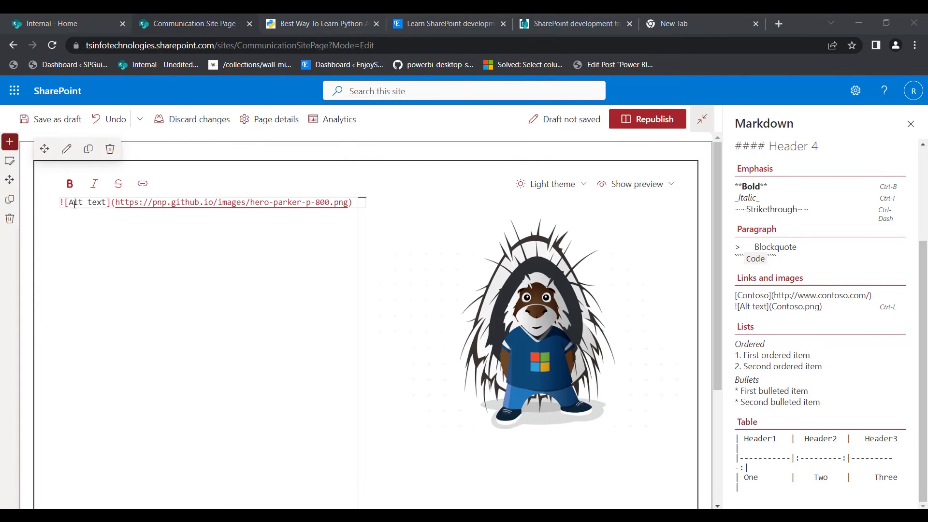
pyautogui.moveTo(67, 205); pyautogui.dragTo(106, 203)
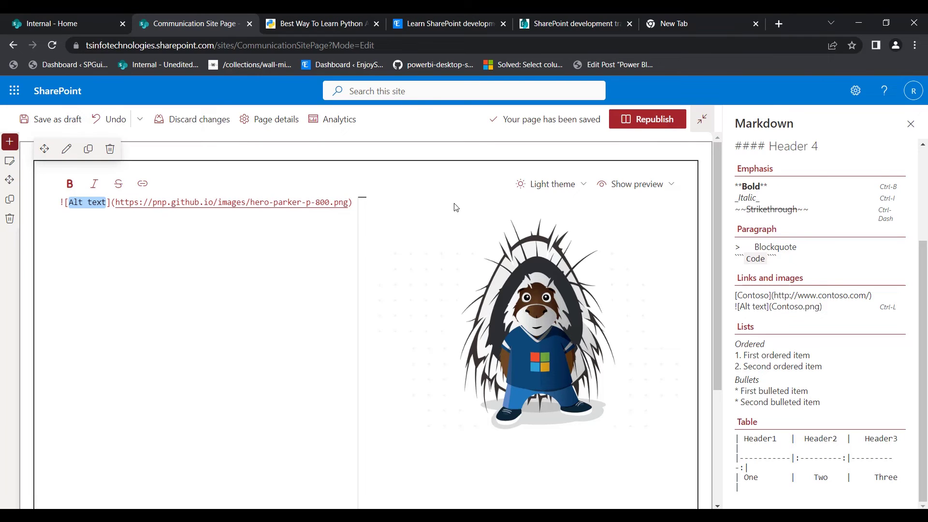
# - Following the Lists reference, replace the image with a "# List" heading, a two-item ordered list and SPGuides and EnjoySharePoint bullets, checking the preview
pyautogui.doubleClick(746, 326)
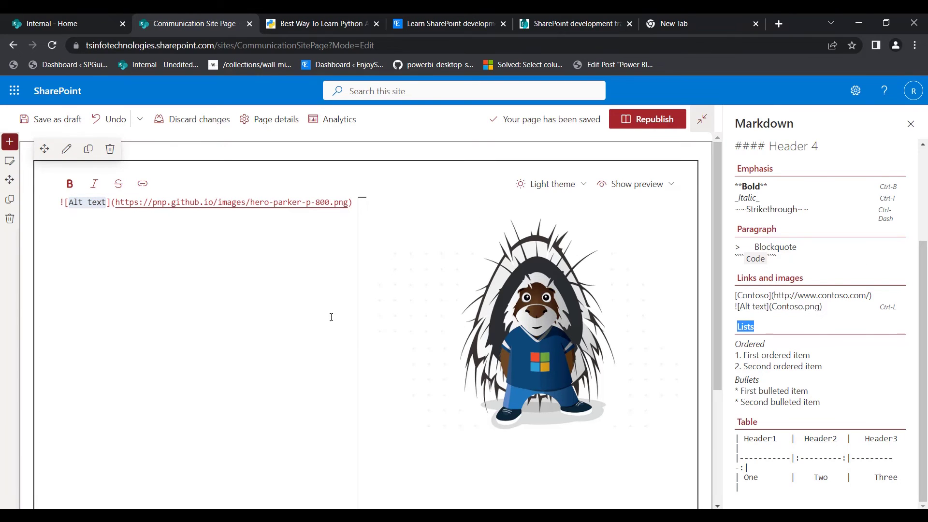
pyautogui.click(291, 294)
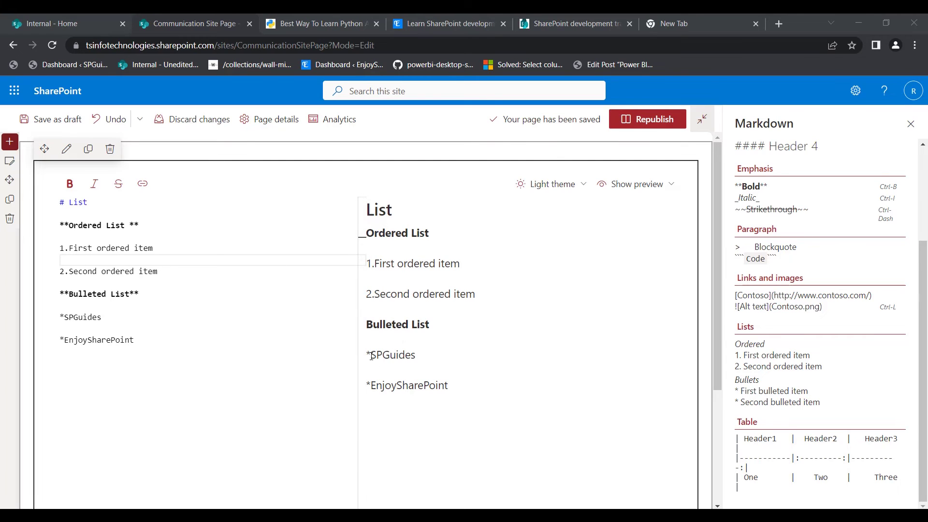
pyautogui.moveTo(371, 356); pyautogui.dragTo(415, 356)
pyautogui.moveTo(370, 385); pyautogui.dragTo(472, 385)
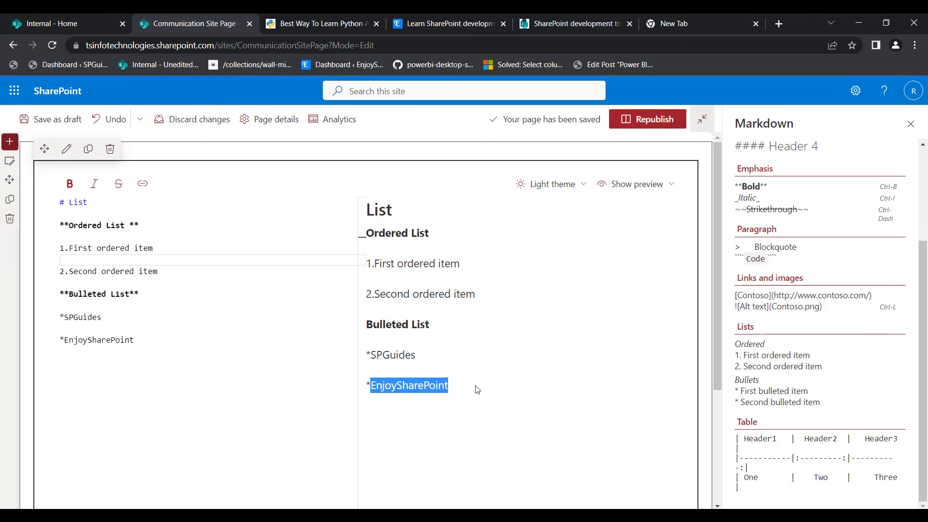
# - Replace the list Markdown with the three-column sample table (Header1, Header2, Header3) copied from the Table section of the quick reference
pyautogui.click(474, 385)
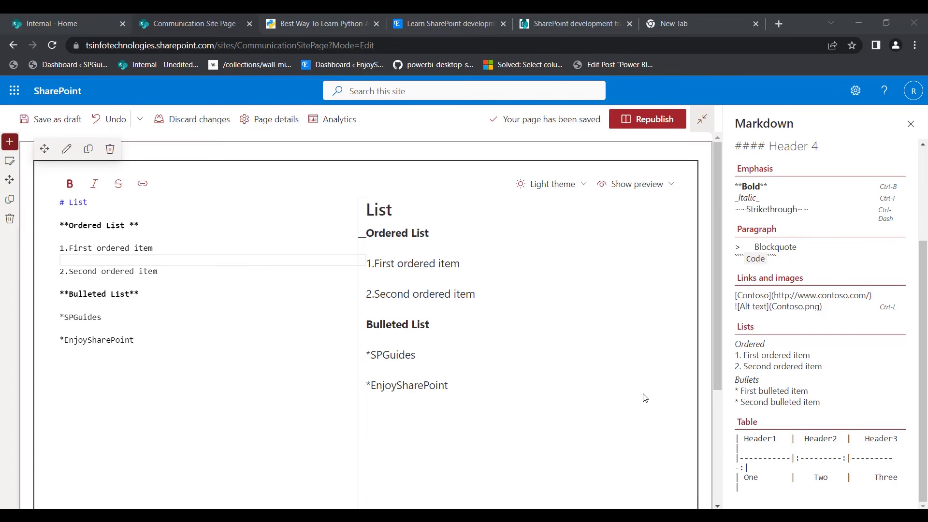
pyautogui.moveTo(134, 340); pyautogui.dragTo(53, 201)
pyautogui.press('BackSpace')
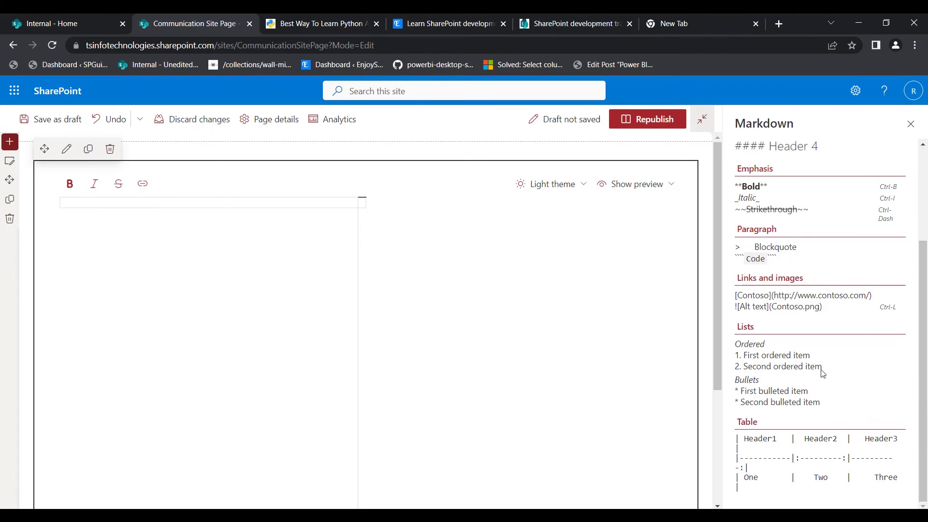
pyautogui.moveTo(735, 437); pyautogui.dragTo(897, 490)
pyautogui.hotkey('ctrl', 'c')
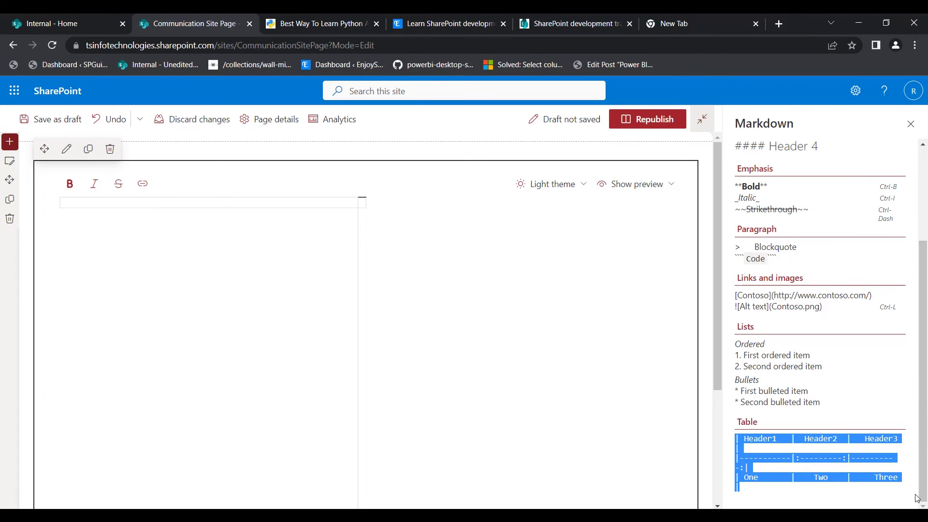
pyautogui.click(240, 320)
pyautogui.hotkey('ctrl', 'v')
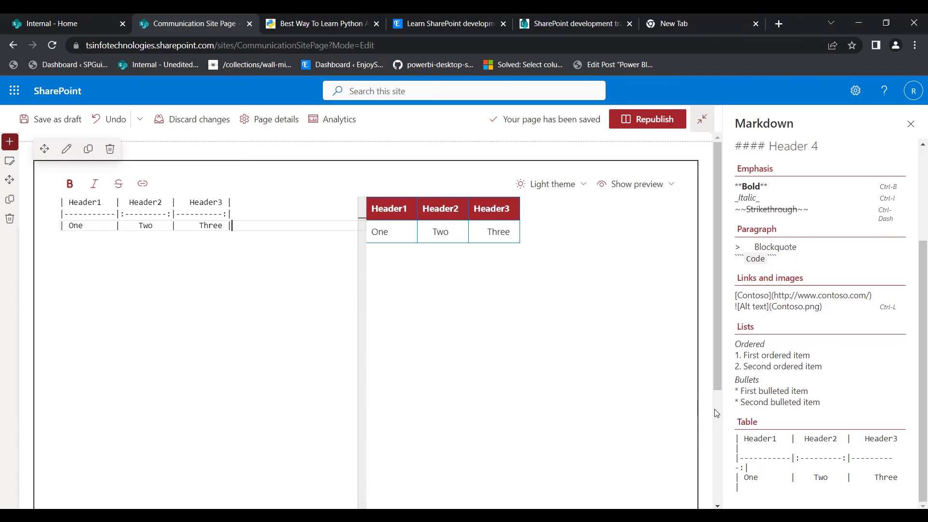
# - Duplicate the table's data row and rework it into an Employee ID, Employee Name and Role table with a Manager and an HR employee
pyautogui.moveTo(230, 226); pyautogui.dragTo(54, 225)
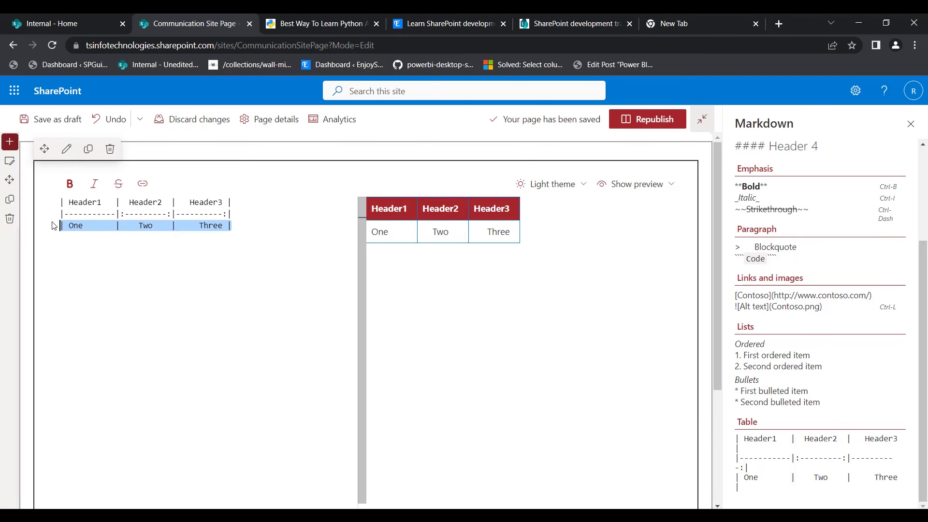
pyautogui.hotkey('ctrl', 'c')
pyautogui.press('End')
pyautogui.press('Return')
pyautogui.hotkey('ctrl', 'v')
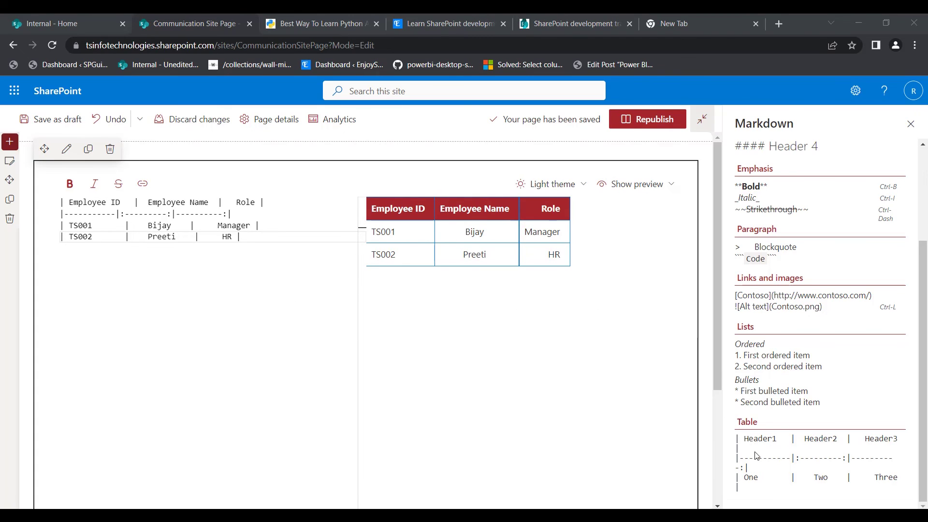
# - Review the Markdown quick reference from the Headers and Emphasis sections through to Table
pyautogui.scroll(3, 821, 290)
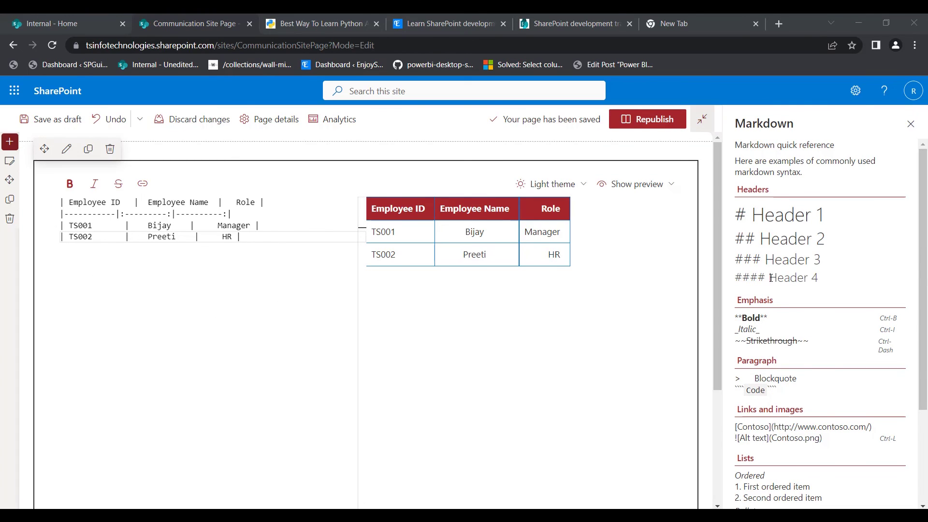
pyautogui.doubleClick(749, 189)
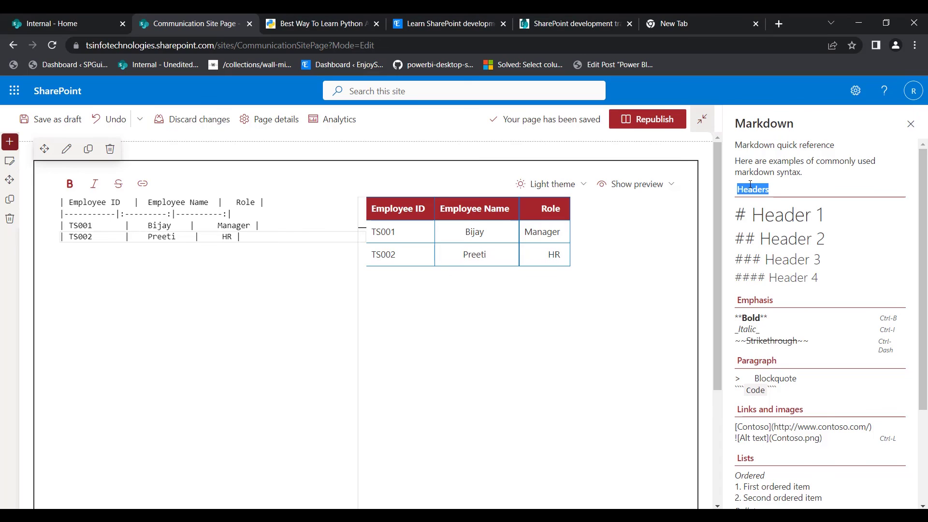
pyautogui.doubleClick(754, 299)
pyautogui.scroll(-1, 765, 377)
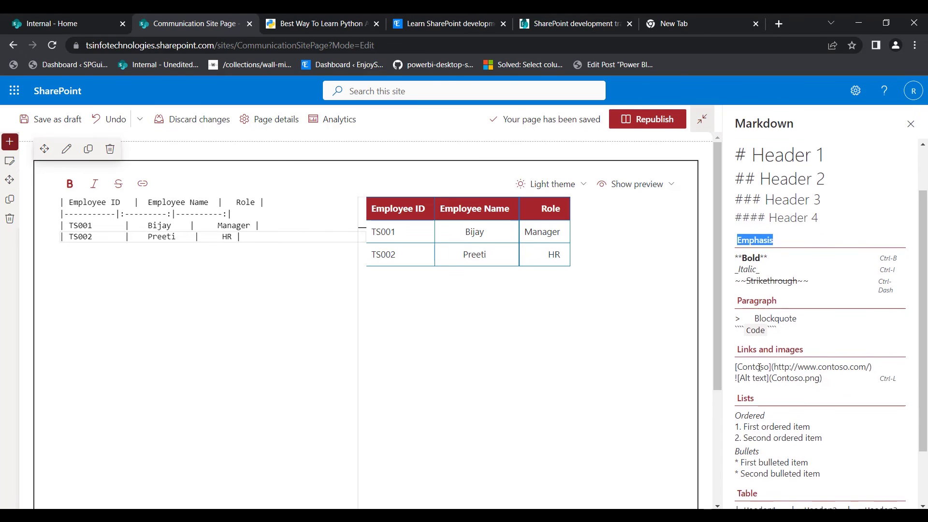
pyautogui.scroll(-1, 773, 399)
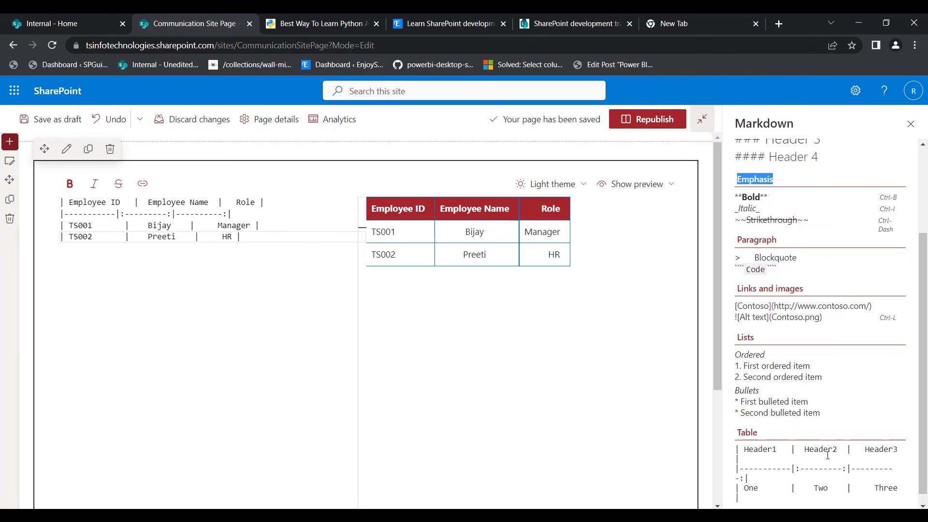
# - Close the Markdown quick reference and republish the communication site page with the employee table
pyautogui.click(700, 425)
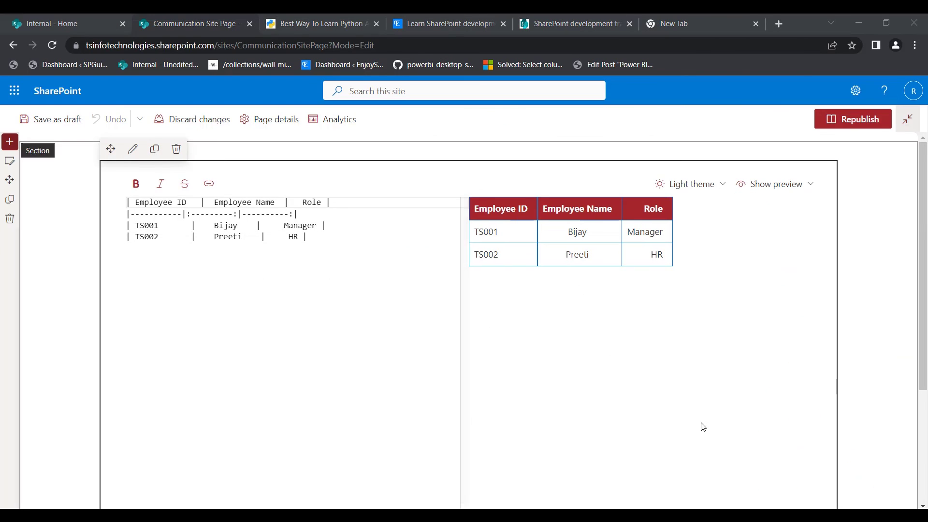
pyautogui.click(872, 120)
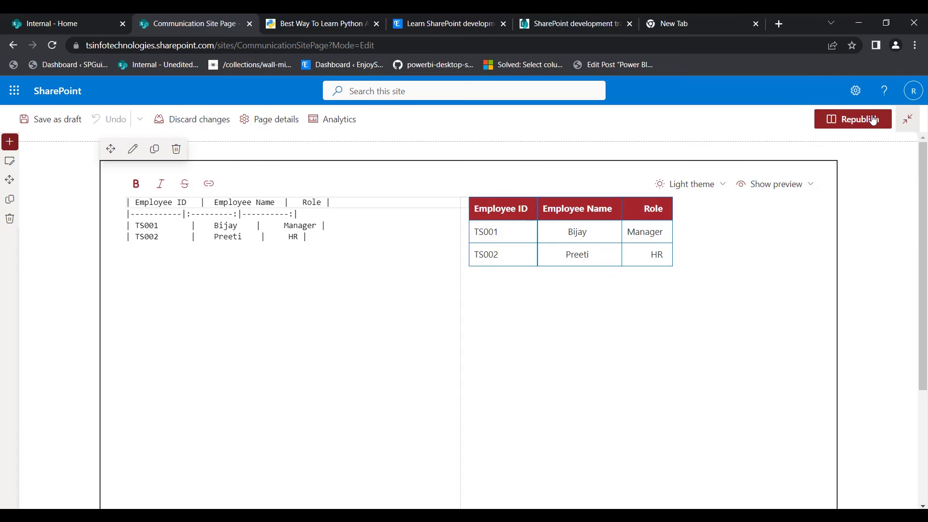